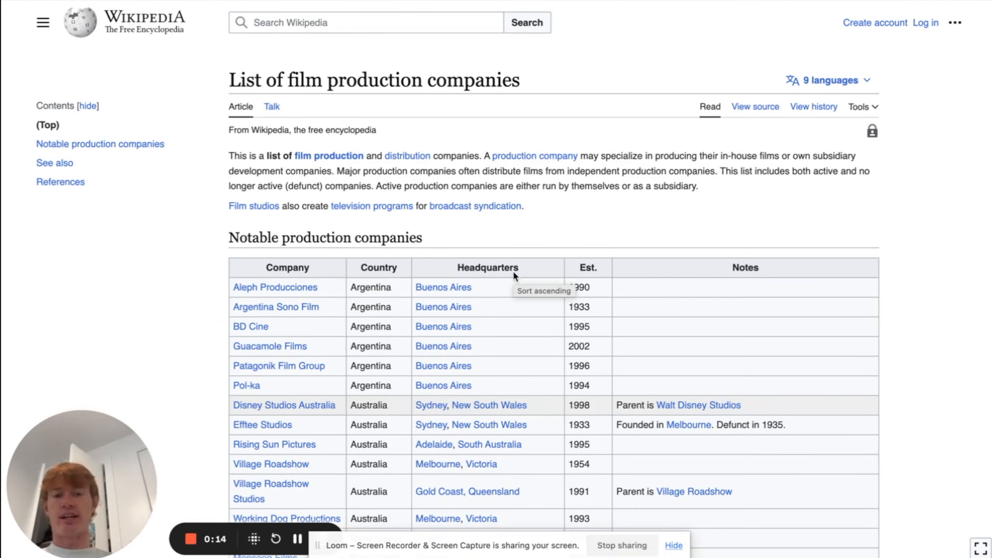
Start a list selection on the Notable production companies table using the Aleph Producciones and Argentina Sono Film entries
{"action": "scroll", "coordinate": [513, 273], "scroll_direction": "down", "scroll_amount": 3}
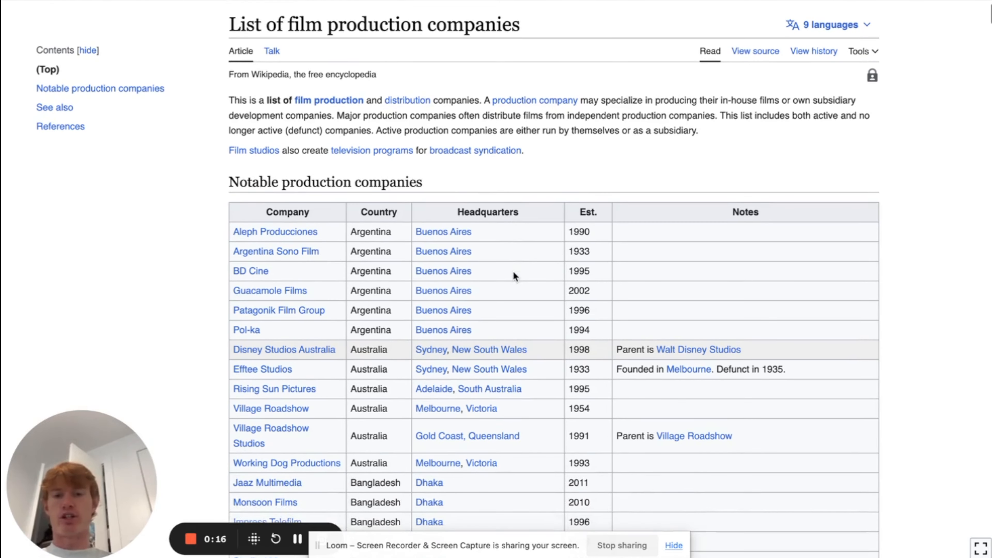
{"action": "scroll", "coordinate": [513, 271], "scroll_direction": "up", "scroll_amount": 3}
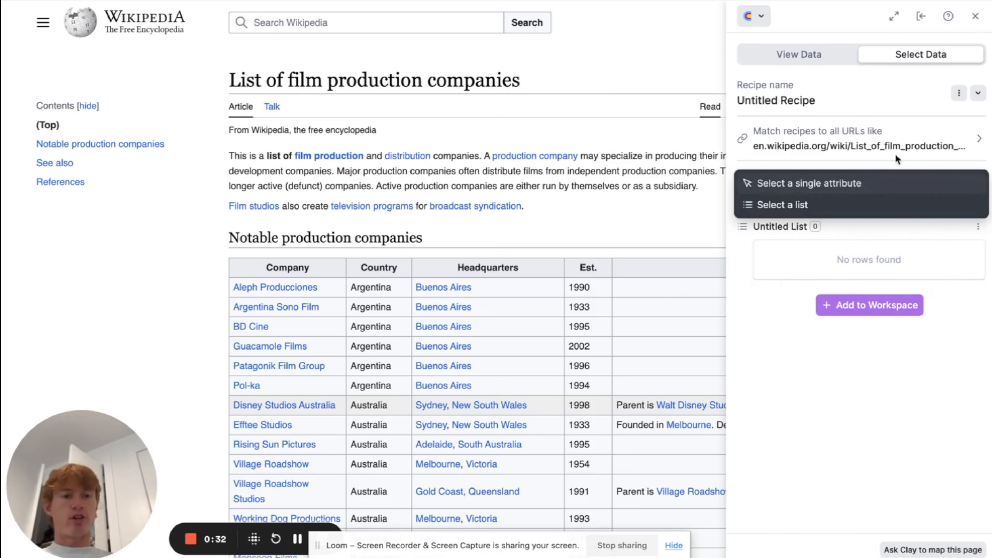
{"action": "left_click", "coordinate": [915, 110]}
{"action": "left_click", "coordinate": [886, 191]}
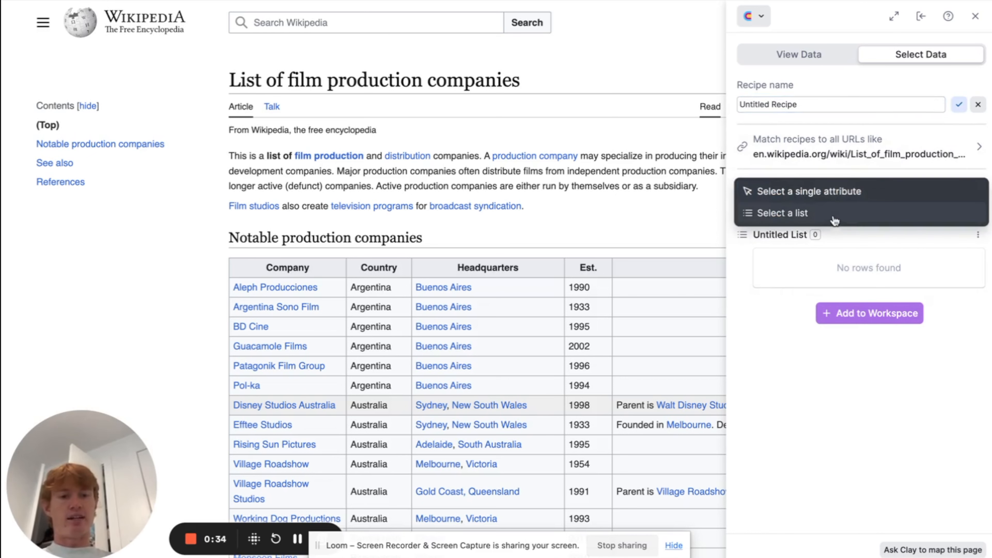
{"action": "left_click", "coordinate": [835, 208]}
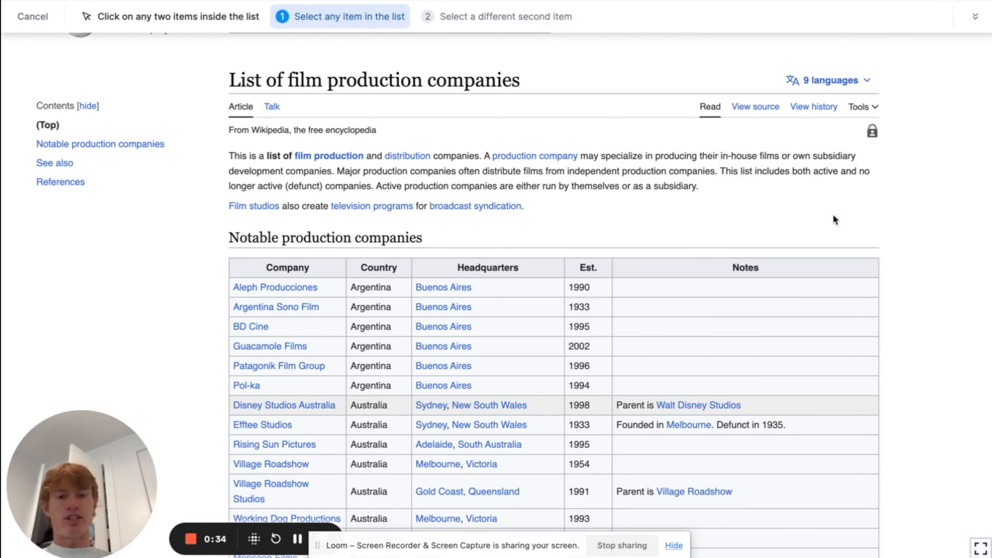
{"action": "left_click", "coordinate": [328, 285]}
{"action": "left_click", "coordinate": [330, 306]}
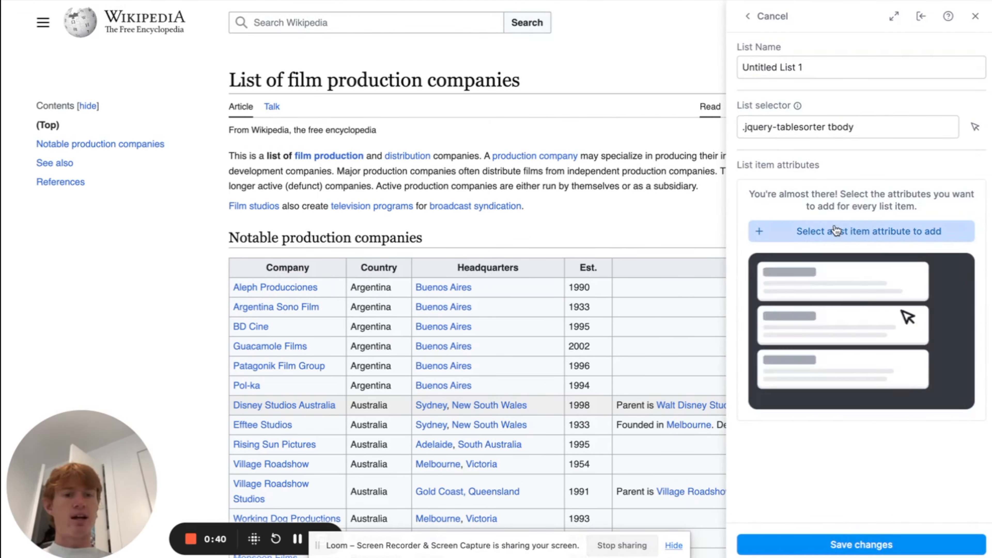
Add the company column of the list as a text attribute called Name and look through the list preview
{"action": "left_click", "coordinate": [820, 231]}
{"action": "left_click", "coordinate": [324, 286]}
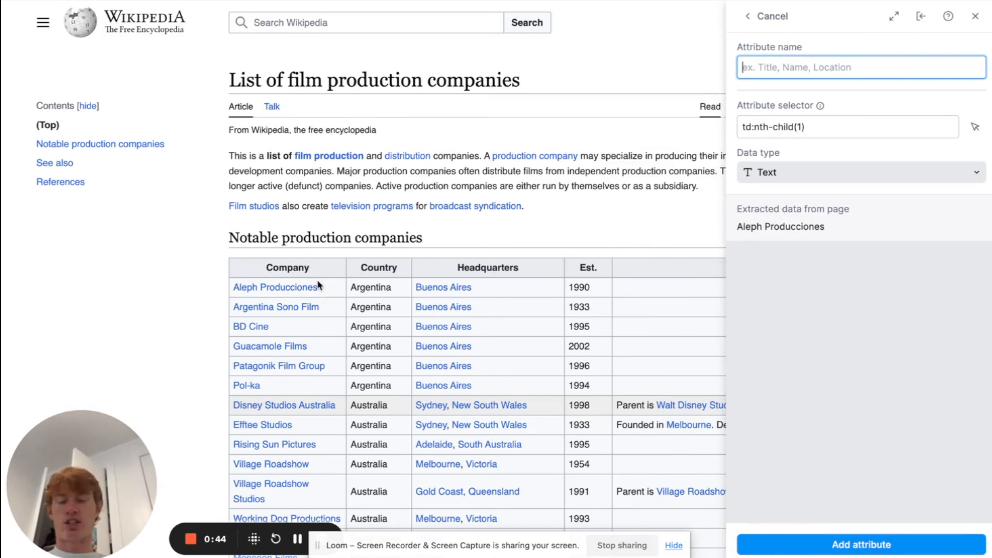
{"action": "type", "text": "Name"}
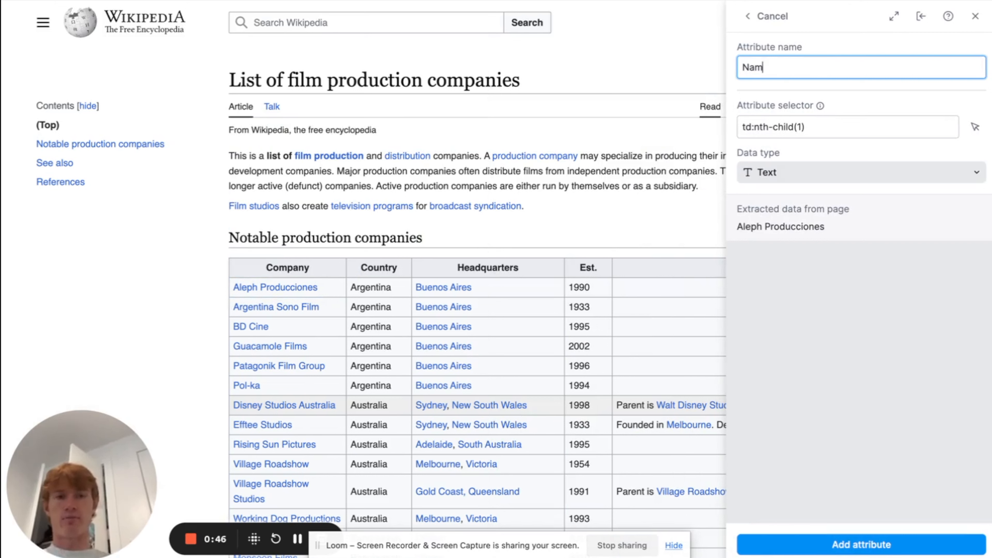
{"action": "left_click", "coordinate": [807, 532]}
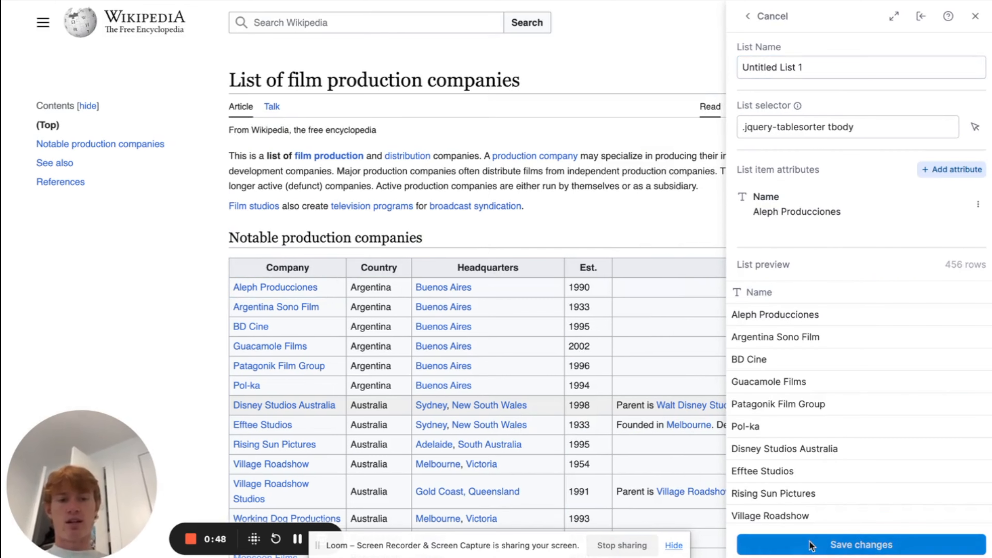
{"action": "scroll", "coordinate": [836, 425], "scroll_direction": "down", "scroll_amount": 5}
{"action": "scroll", "coordinate": [836, 425], "scroll_direction": "down", "scroll_amount": 20}
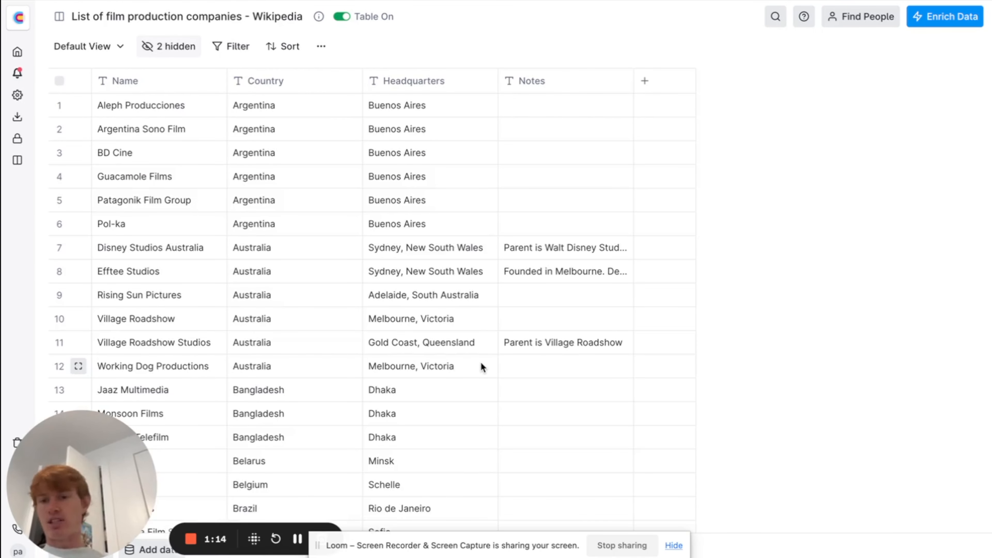
Filter the imported film production companies table to rows where Country is equal to United States
{"action": "scroll", "coordinate": [481, 363], "scroll_direction": "down", "scroll_amount": 20}
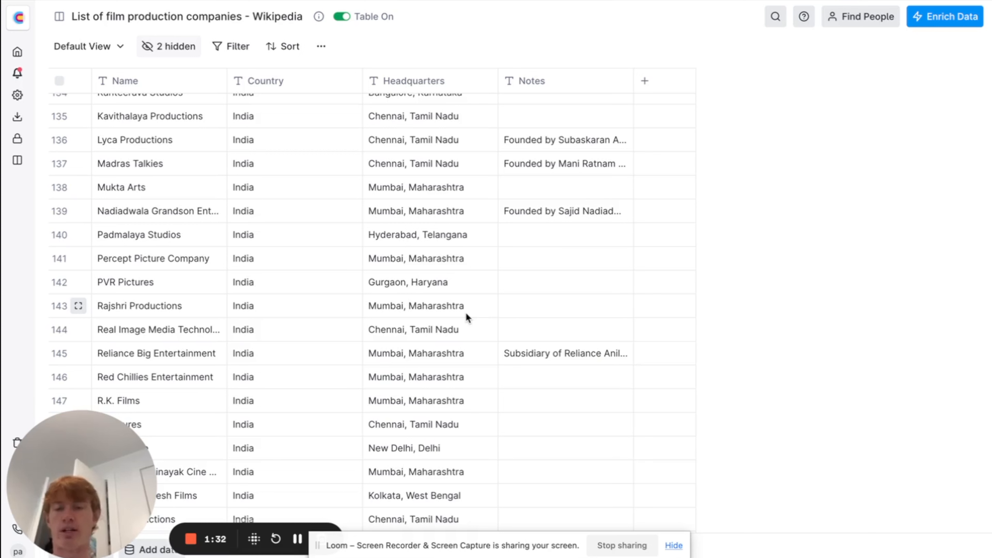
{"action": "left_click", "coordinate": [233, 46]}
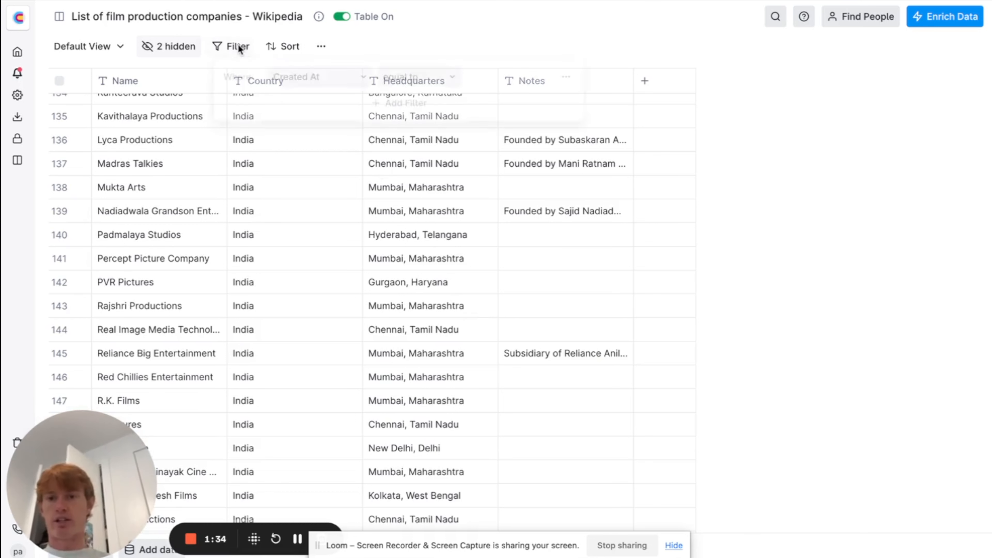
{"action": "left_click", "coordinate": [320, 81]}
{"action": "left_click", "coordinate": [420, 145]}
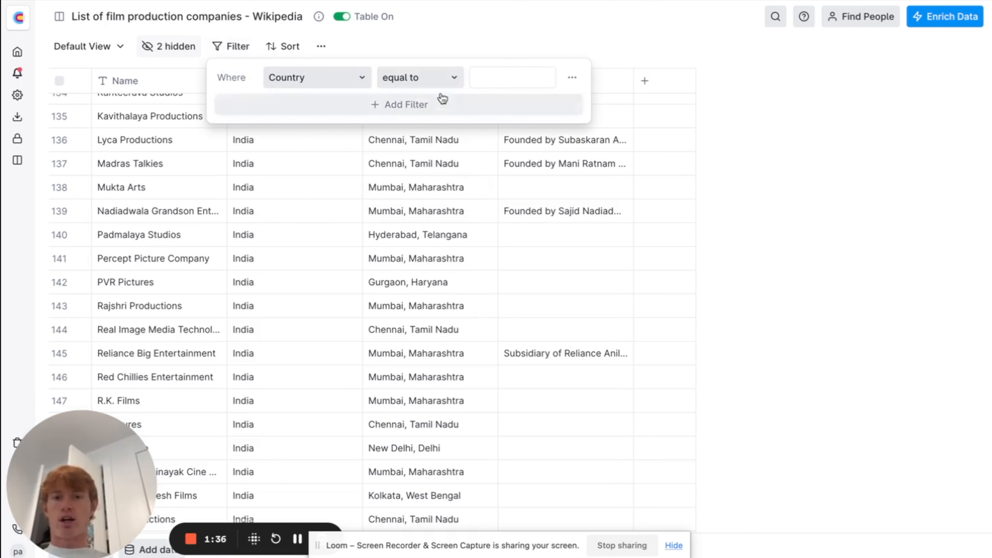
{"action": "left_click", "coordinate": [474, 74]}
{"action": "type", "text": "United"}
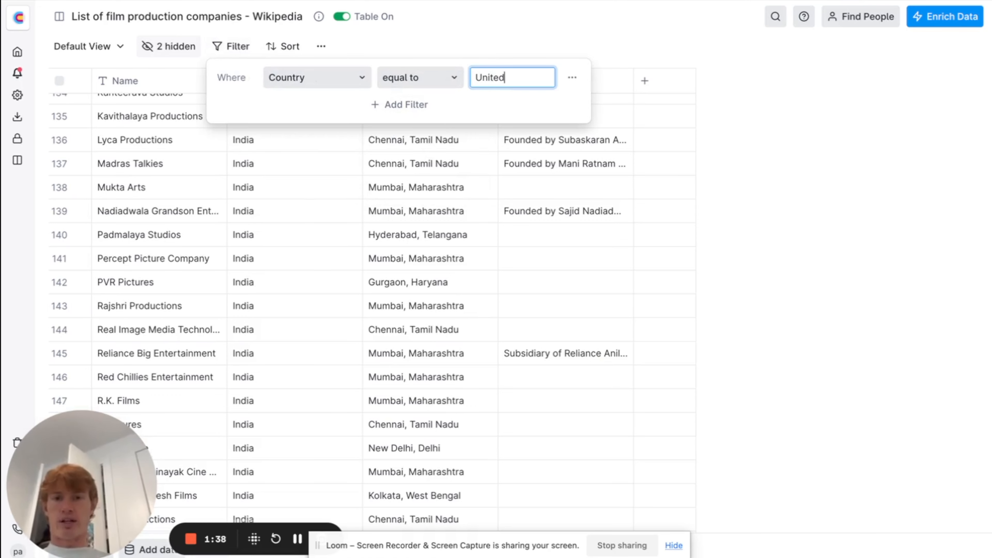
{"action": "type", "text": " States"}
{"action": "key", "text": "Return"}
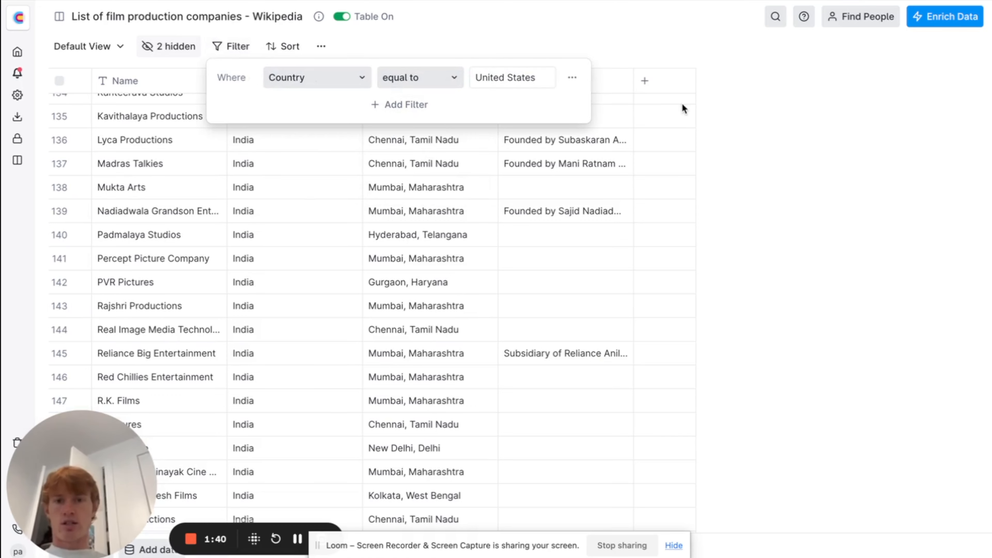
{"action": "left_click", "coordinate": [760, 91]}
{"action": "scroll", "coordinate": [477, 187], "scroll_direction": "down", "scroll_amount": 20}
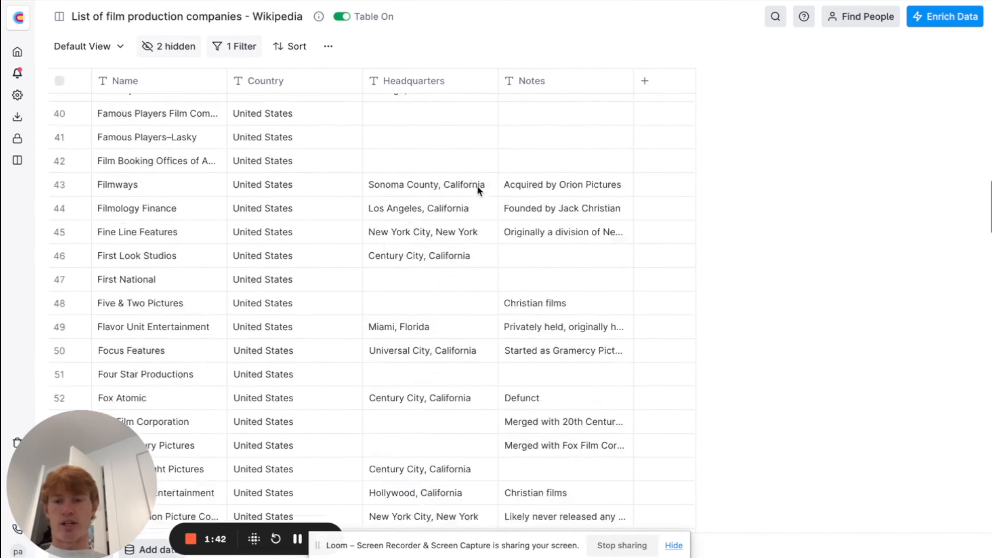
{"action": "mouse_move", "coordinate": [129, 437]}
{"action": "left_mouse_down"}
{"action": "mouse_move", "coordinate": [490, 387]}
{"action": "mouse_move", "coordinate": [674, 314]}
{"action": "mouse_move", "coordinate": [145, 433]}
{"action": "left_mouse_up"}
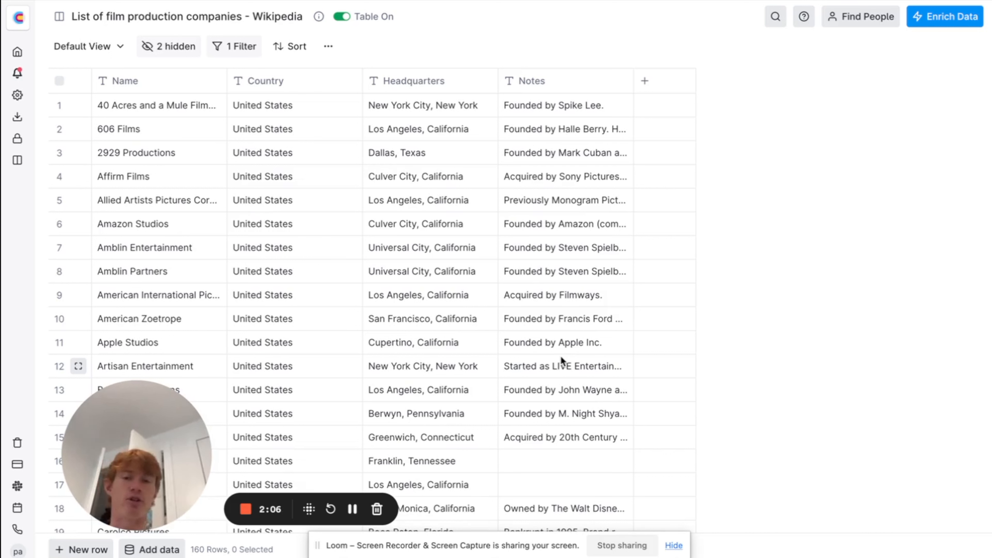
Add a second filter that keeps only rows whose Notes contain "Defunct"
{"action": "left_click", "coordinate": [234, 46]}
{"action": "left_click", "coordinate": [391, 104]}
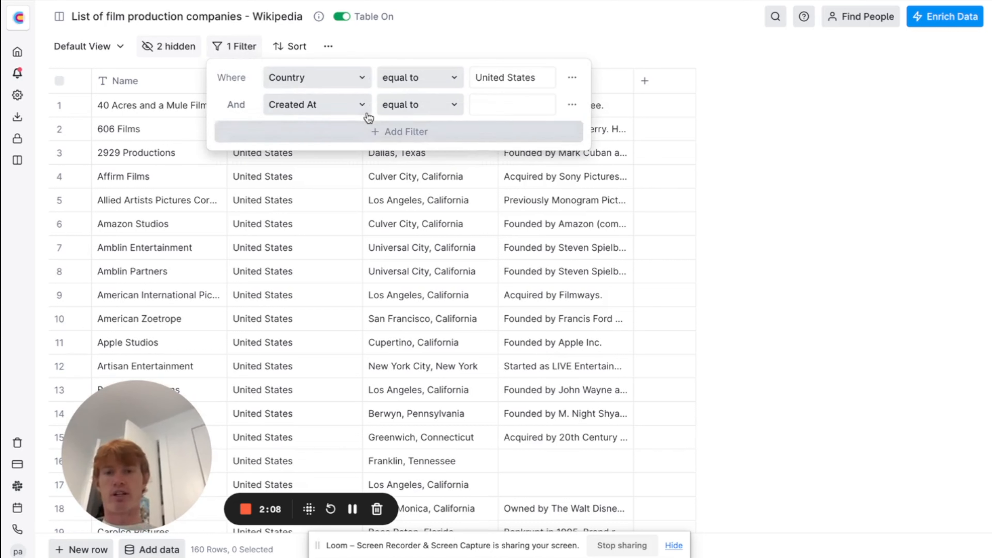
{"action": "left_click", "coordinate": [354, 113]}
{"action": "left_click", "coordinate": [423, 215]}
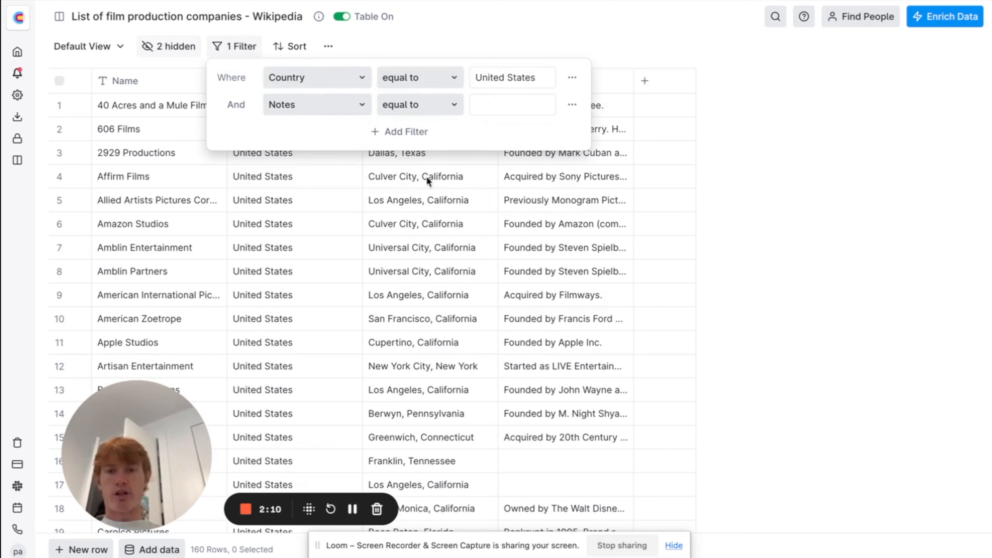
{"action": "left_click", "coordinate": [430, 105]}
{"action": "left_click", "coordinate": [514, 149]}
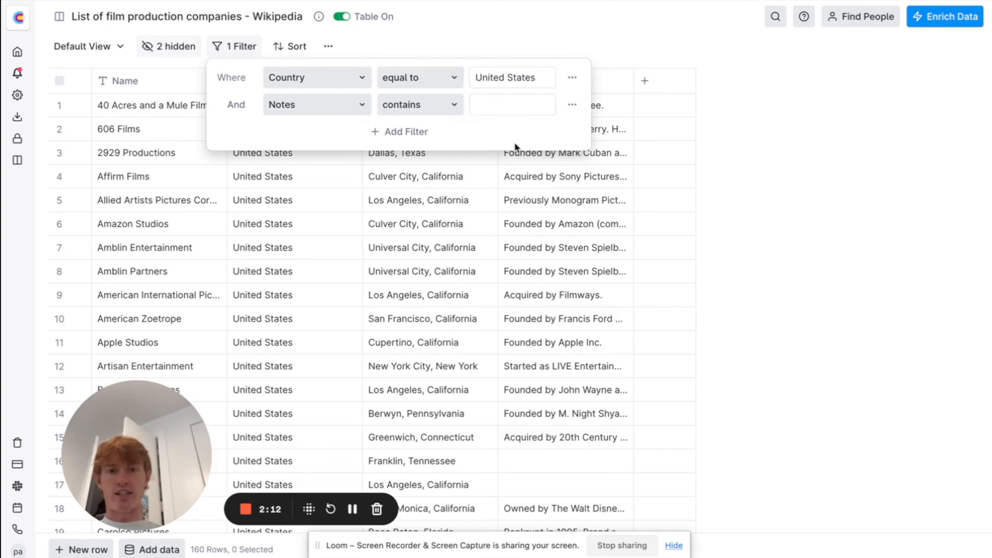
{"action": "left_click", "coordinate": [508, 105]}
{"action": "type", "text": "Defunct"}
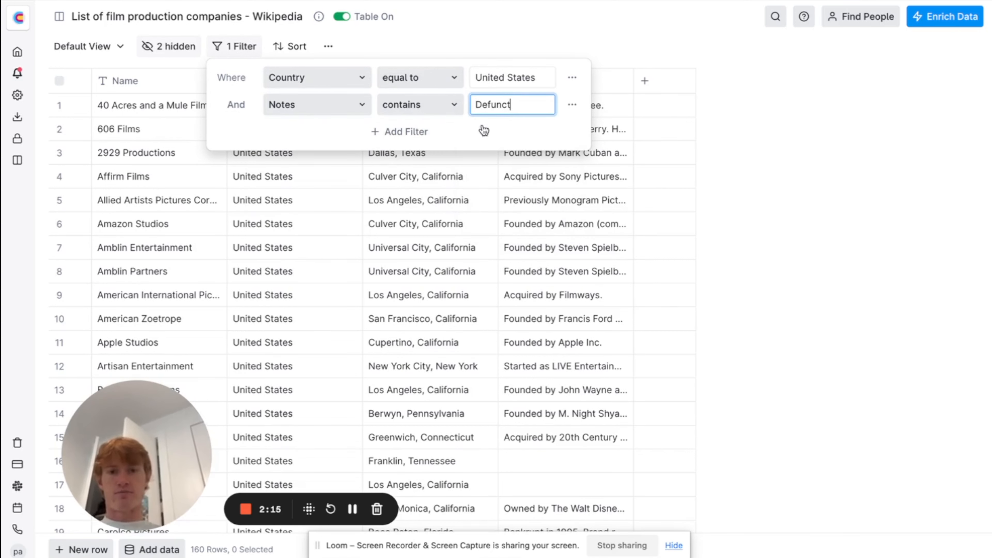
{"action": "key", "text": "Return"}
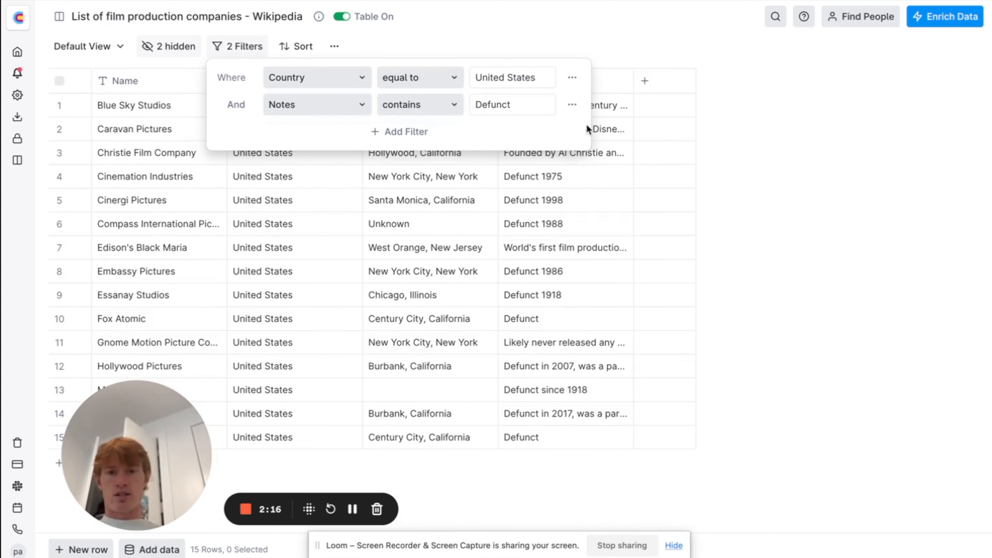
Change the condition of the Notes filter to "does not contain" to exclude defunct companies
{"action": "left_click", "coordinate": [453, 106]}
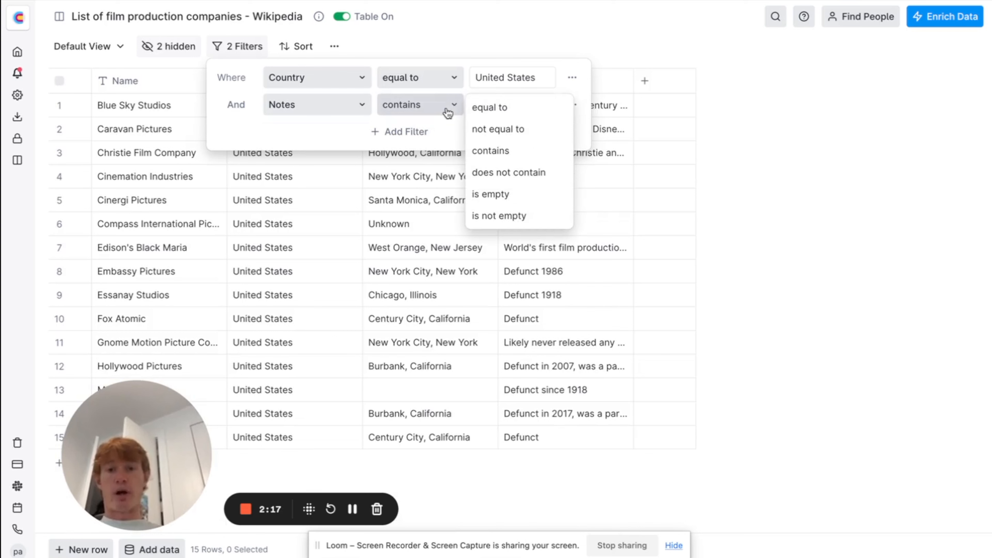
{"action": "left_click", "coordinate": [508, 182]}
{"action": "left_click", "coordinate": [776, 125]}
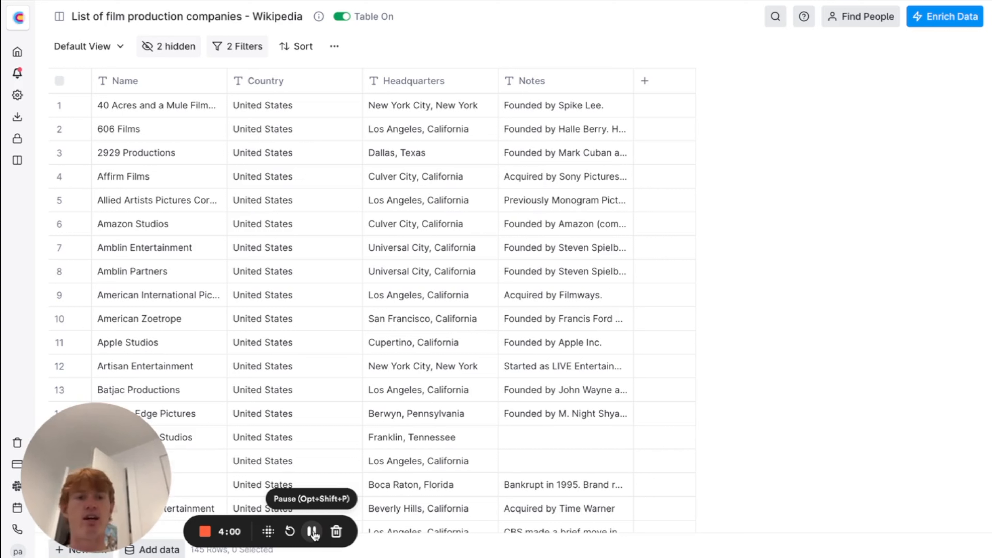
Find the Search Google enrichment with the query "search google" and open its setup for a new column
{"action": "left_click", "coordinate": [644, 82]}
{"action": "left_click", "coordinate": [673, 126]}
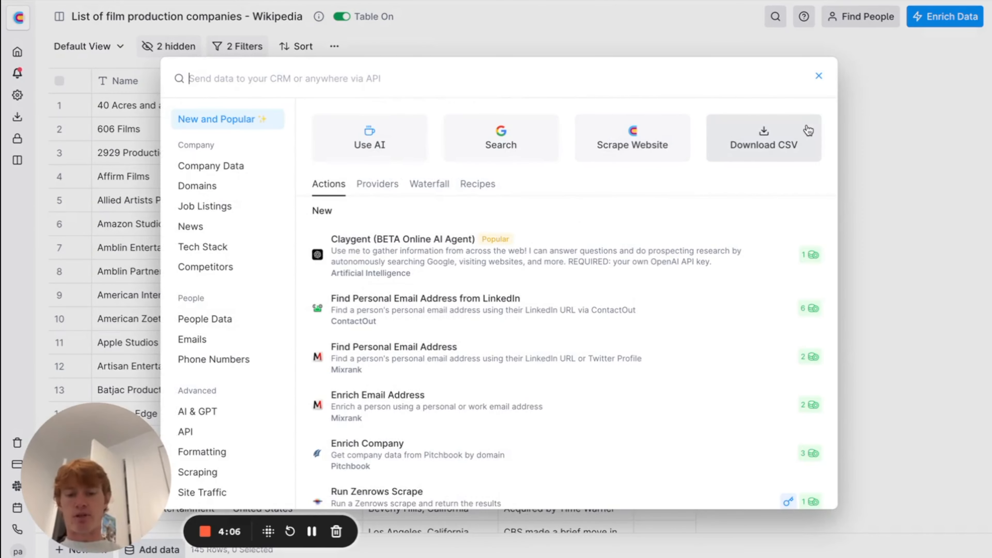
{"action": "type", "text": "search google"}
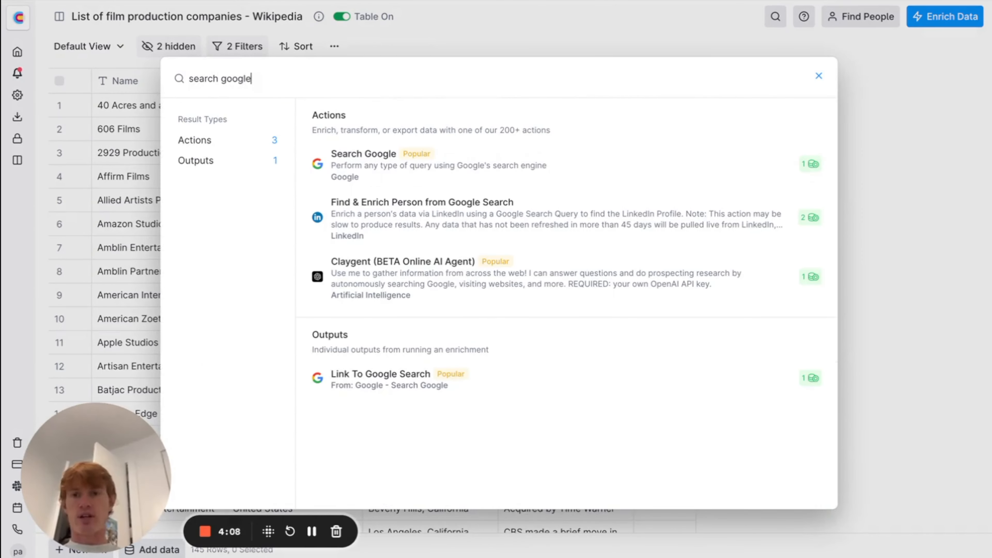
{"action": "left_click", "coordinate": [583, 179]}
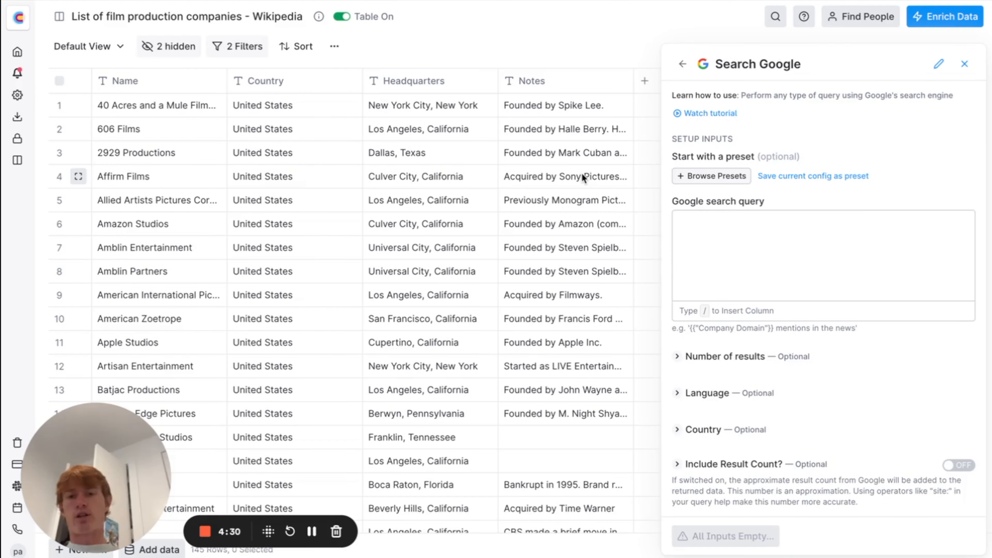
Build the Google search query from the Name column followed by the word "linkedin"
{"action": "left_click", "coordinate": [750, 224]}
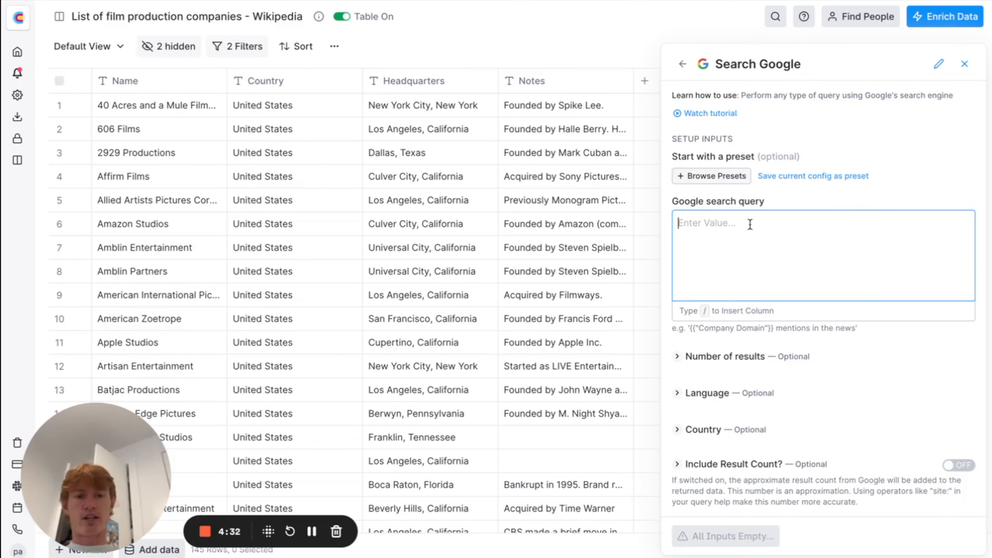
{"action": "type", "text": "/"}
{"action": "left_click", "coordinate": [747, 250]}
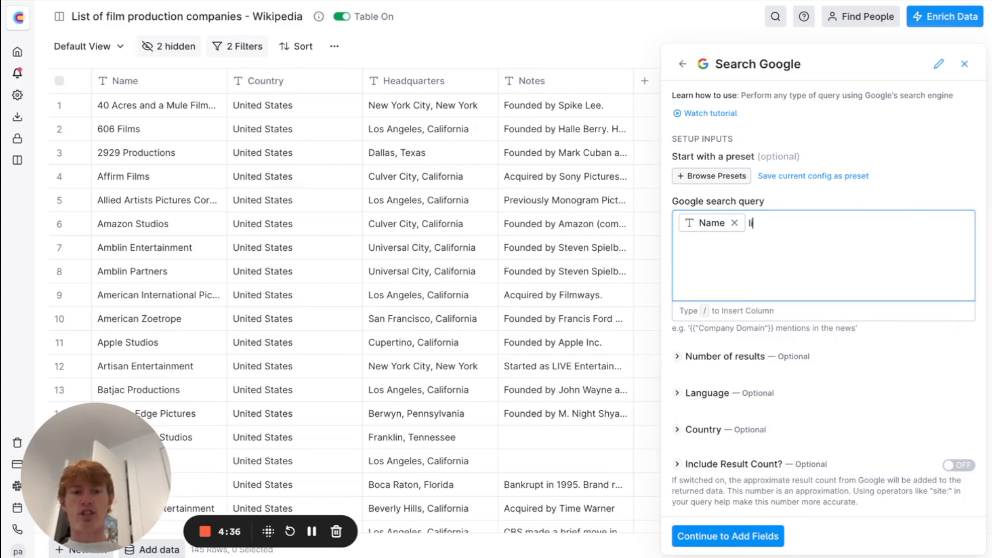
{"action": "type", "text": "linkedin"}
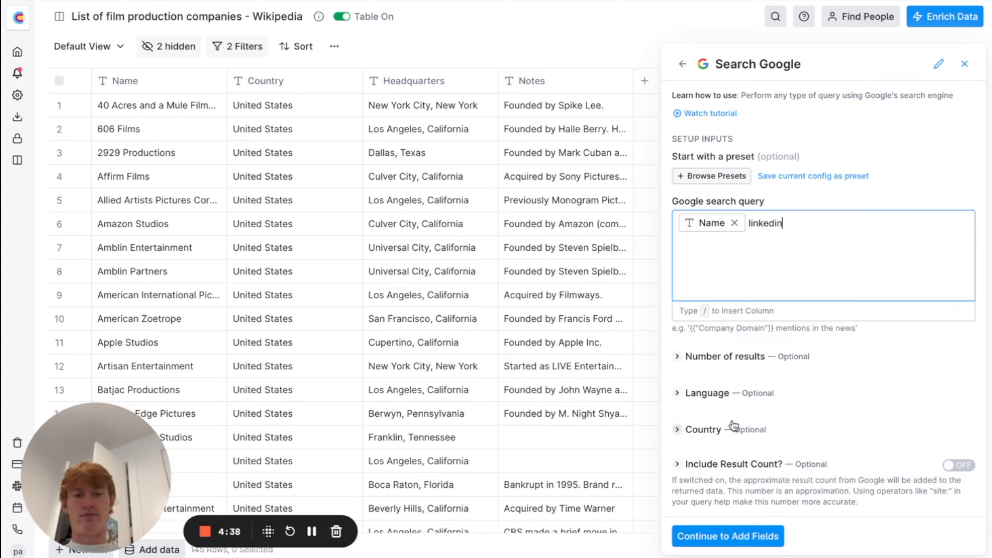
Limit the Google search to 1 result, continue without adding output fields, and save and run the enrichment
{"action": "left_click", "coordinate": [723, 357]}
{"action": "left_click", "coordinate": [723, 380]}
{"action": "type", "text": "1"}
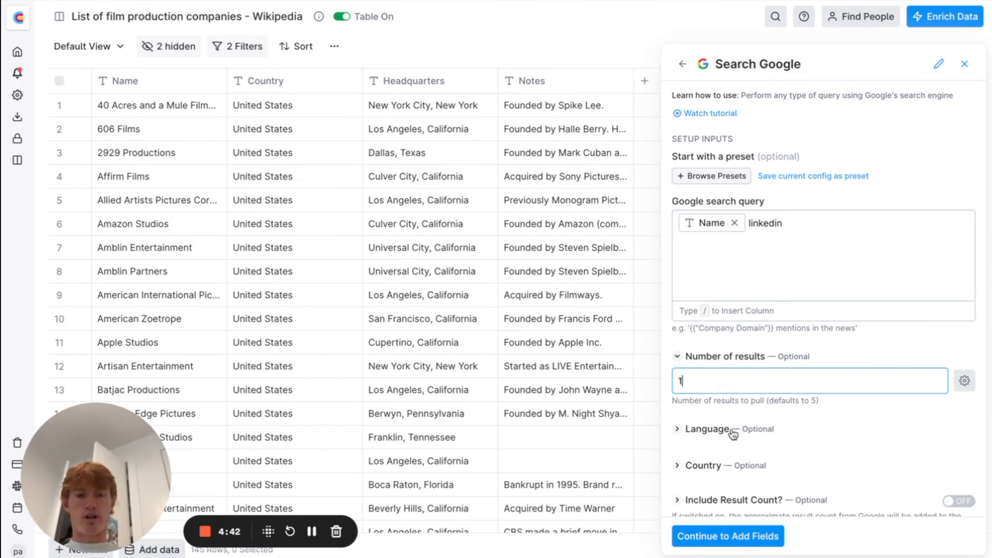
{"action": "scroll", "coordinate": [722, 515], "scroll_direction": "down", "scroll_amount": 2}
{"action": "left_click", "coordinate": [728, 539]}
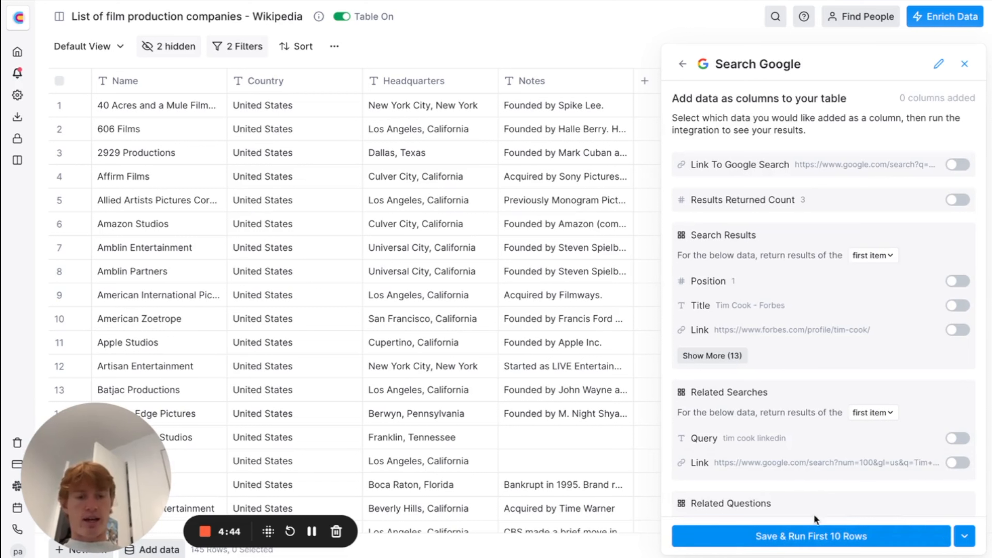
{"action": "left_click", "coordinate": [819, 535]}
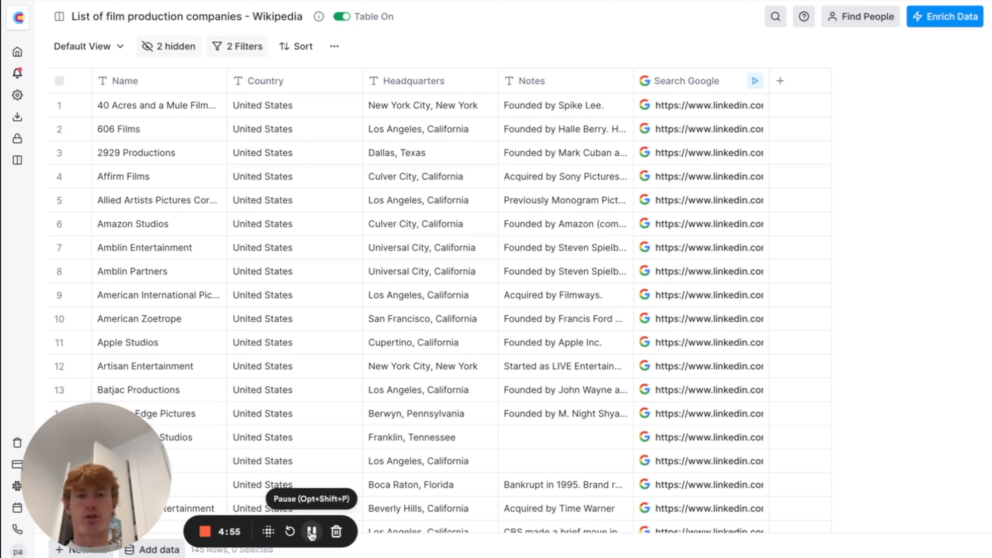
Inspect the Google search result details for the 40 Acres and a Mule Filmworks and American Zoetrope rows
{"action": "left_click", "coordinate": [700, 106]}
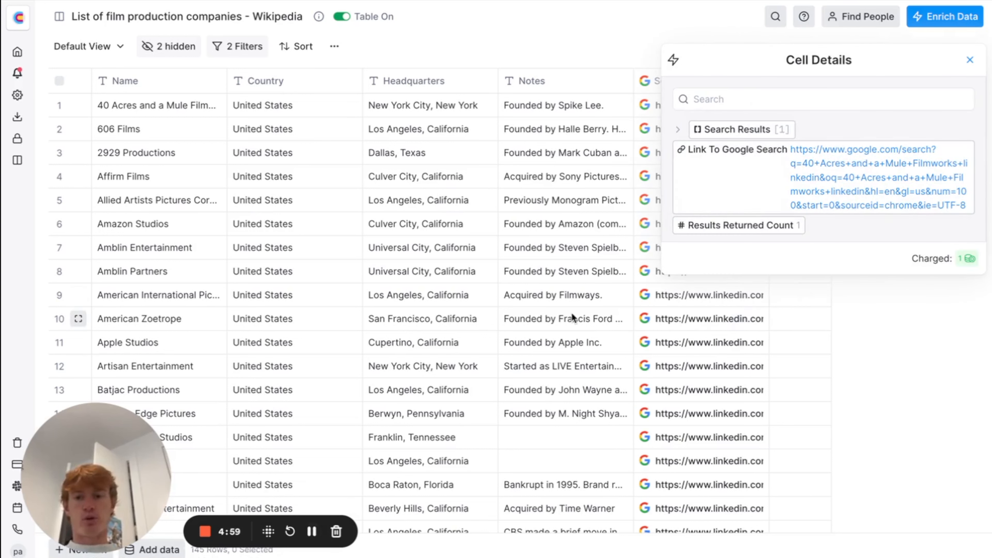
{"action": "left_click", "coordinate": [705, 319]}
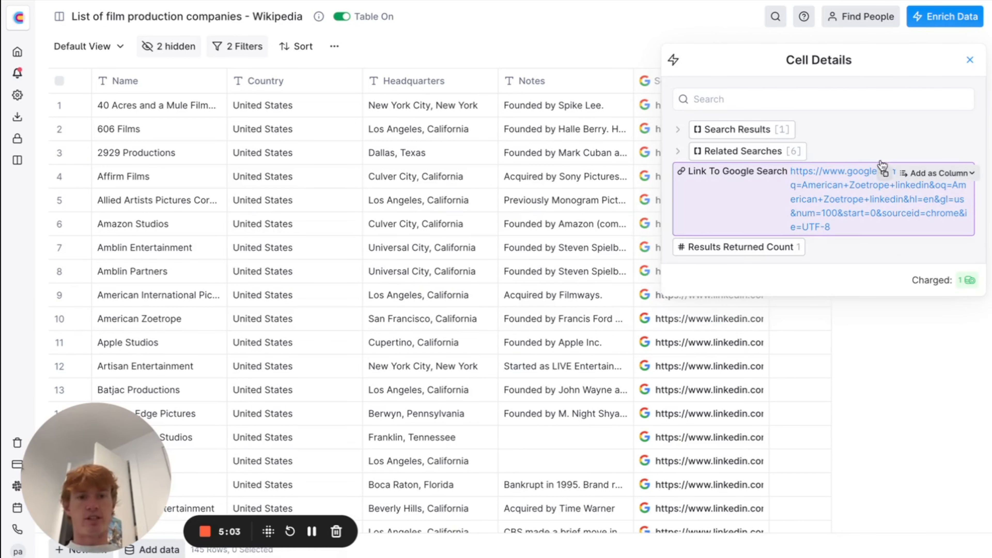
{"action": "left_click", "coordinate": [969, 61]}
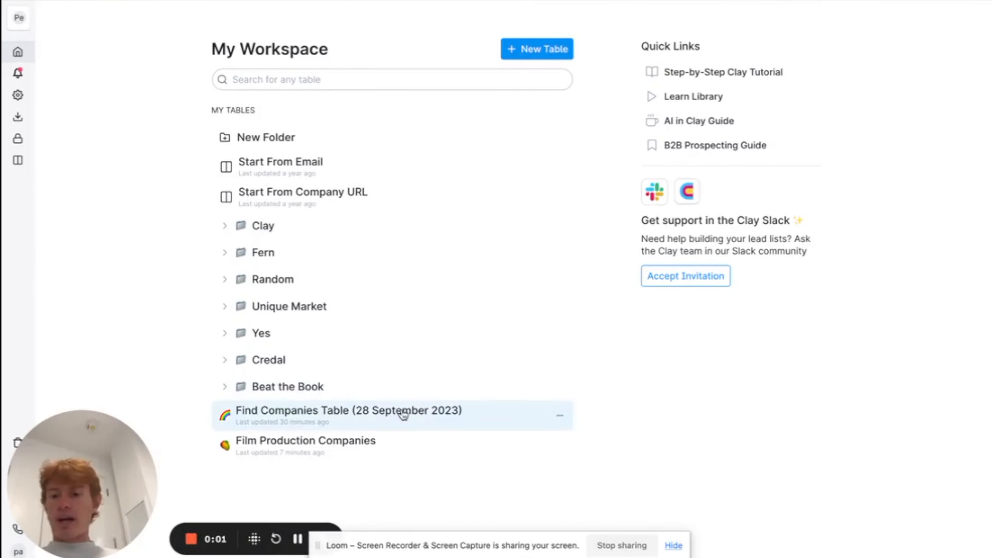
Review the Link and company columns in the Film Production Companies table and return to the workspace home
{"action": "left_click", "coordinate": [291, 448]}
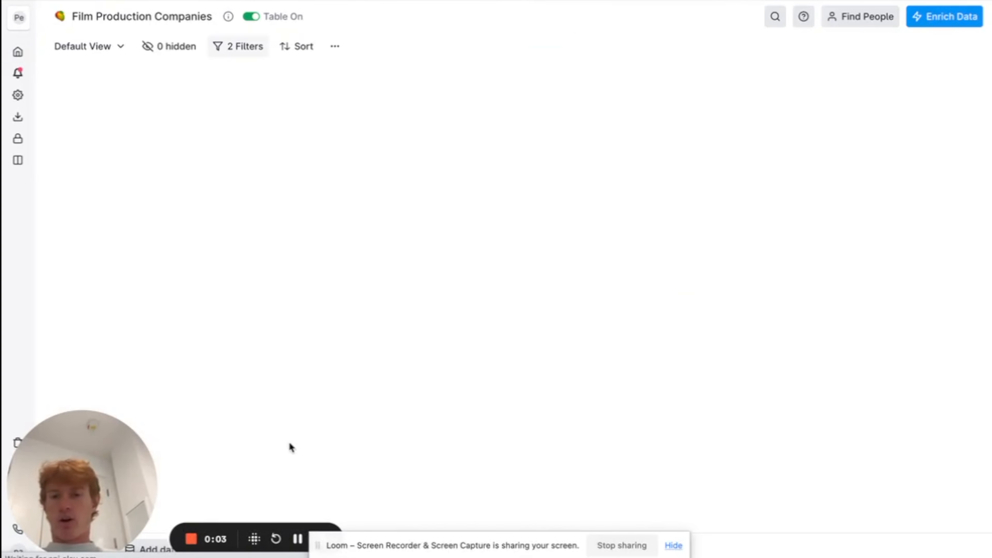
{"action": "scroll", "coordinate": [513, 173], "scroll_direction": "right", "scroll_amount": 5}
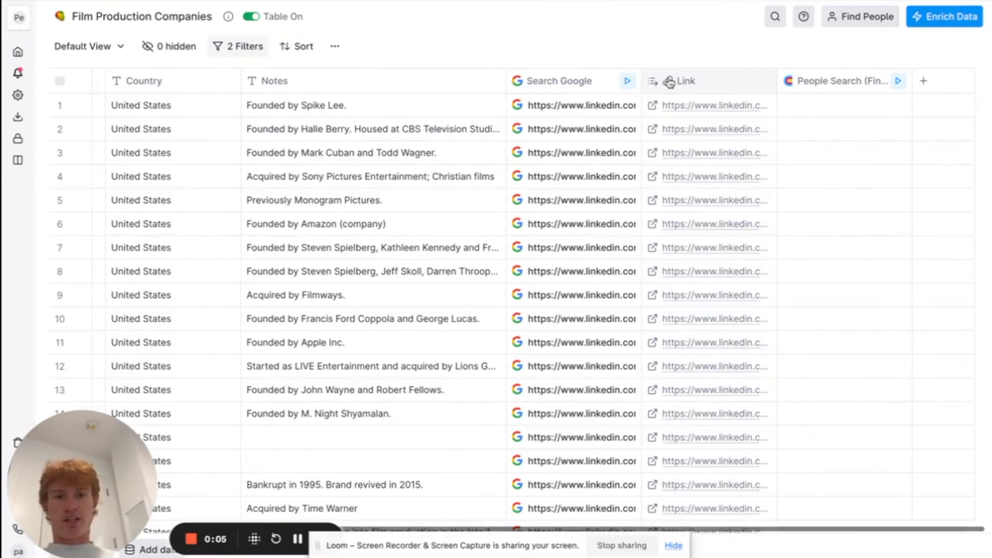
{"action": "scroll", "coordinate": [710, 111], "scroll_direction": "left", "scroll_amount": 5}
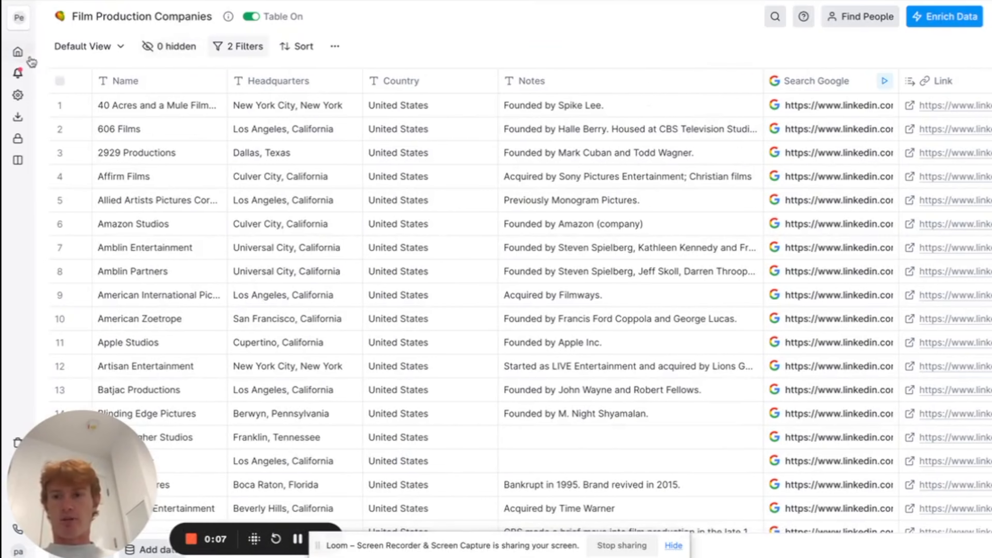
{"action": "left_click", "coordinate": [18, 51]}
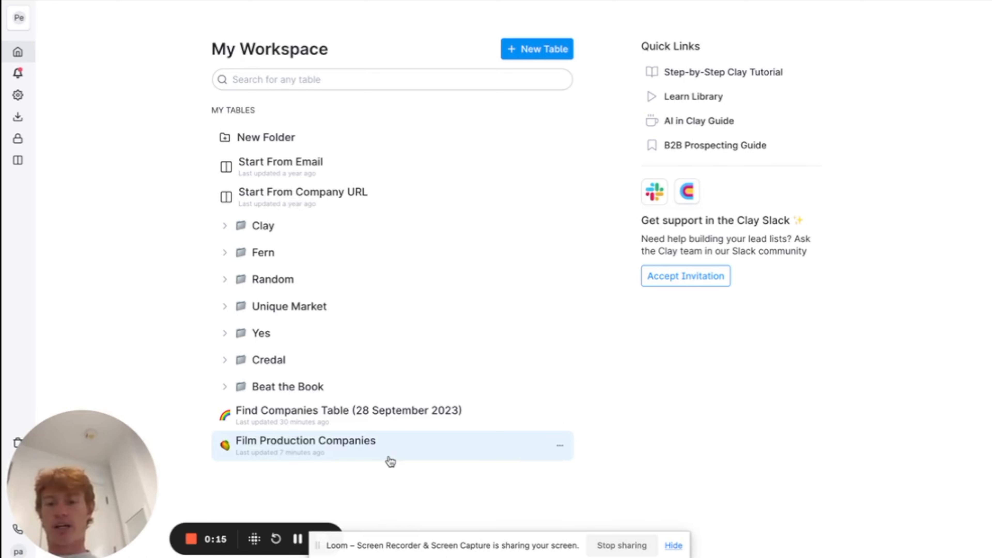
Start a new people table that finds people from LinkedIn
{"action": "left_click", "coordinate": [531, 59]}
{"action": "left_click", "coordinate": [493, 285]}
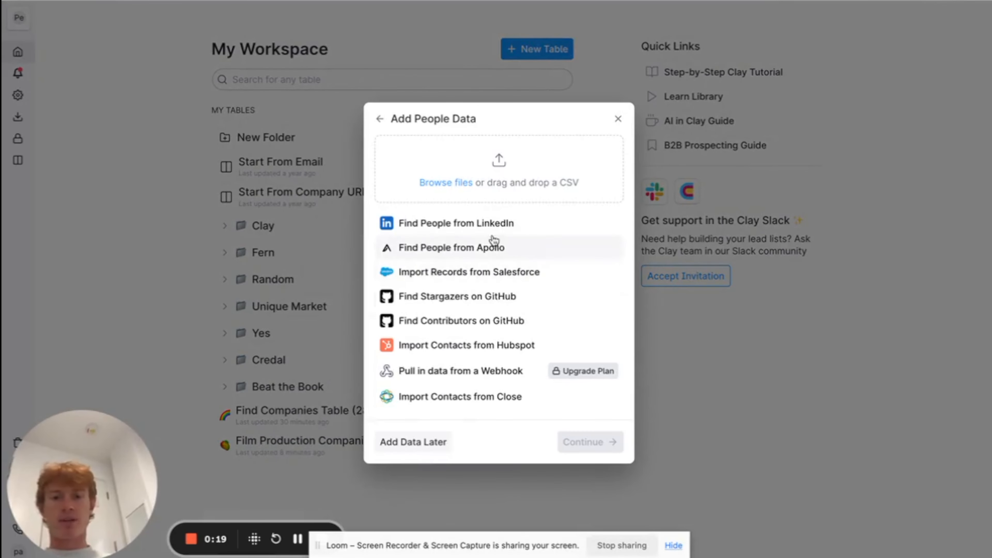
{"action": "left_click", "coordinate": [493, 223]}
{"action": "left_click", "coordinate": [598, 442]}
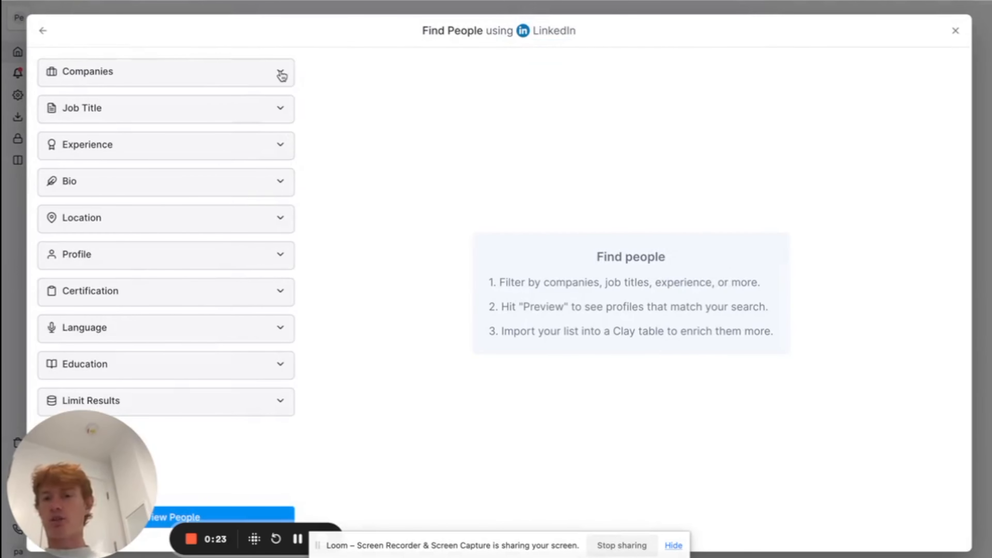
Source the companies from the Film Production Companies table, using the Link column and the Non Enrichment Columns view
{"action": "left_click", "coordinate": [282, 75]}
{"action": "left_click", "coordinate": [151, 162]}
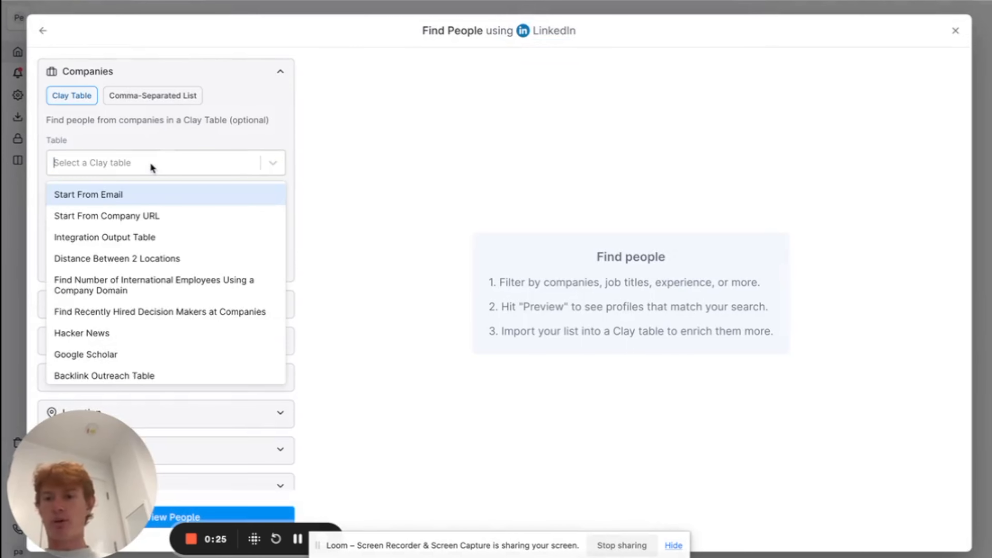
{"action": "scroll", "coordinate": [156, 259], "scroll_direction": "down", "scroll_amount": 10}
{"action": "scroll", "coordinate": [156, 259], "scroll_direction": "down", "scroll_amount": 5}
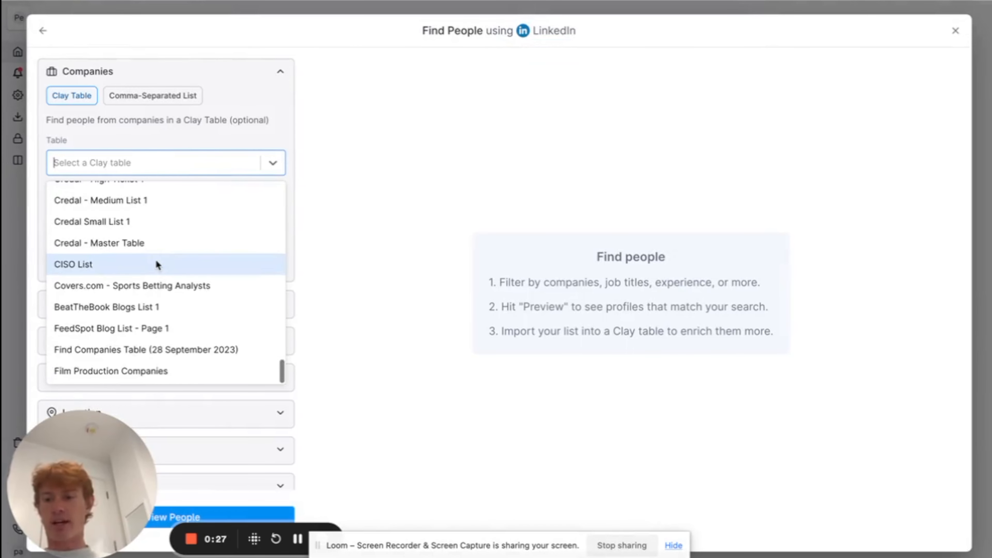
{"action": "left_click", "coordinate": [148, 369]}
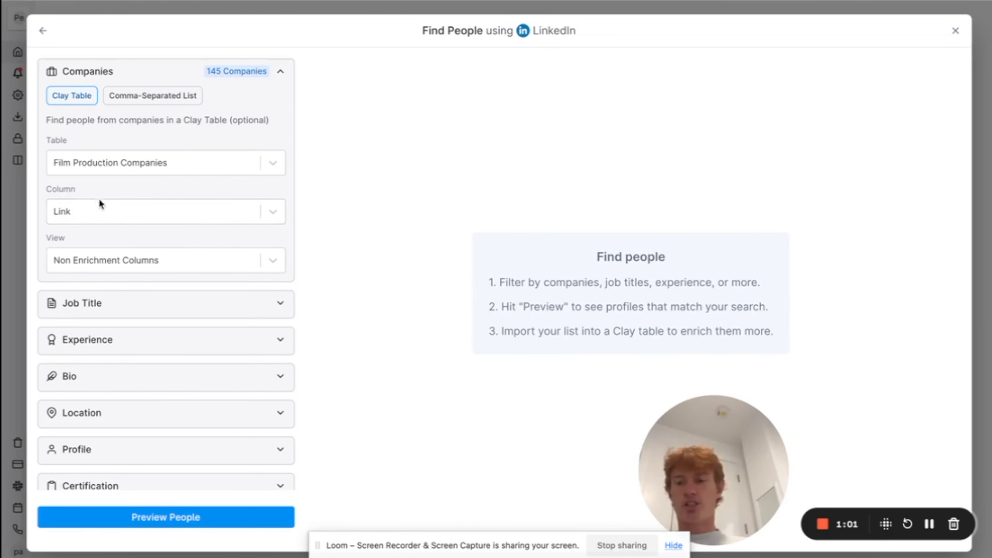
Include the job title "producer" in the people search and preview the matching people
{"action": "scroll", "coordinate": [121, 230], "scroll_direction": "down", "scroll_amount": 1}
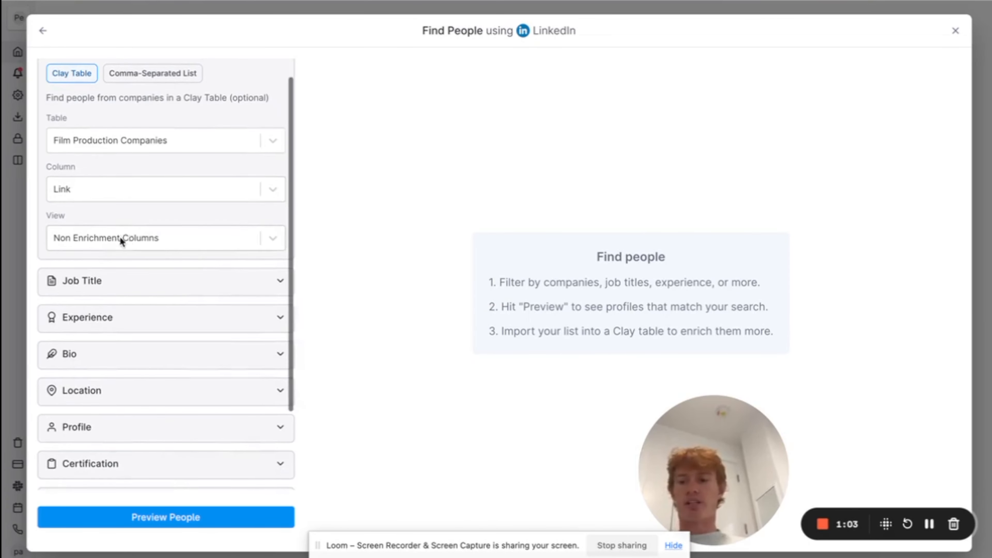
{"action": "scroll", "coordinate": [97, 246], "scroll_direction": "down", "scroll_amount": 3}
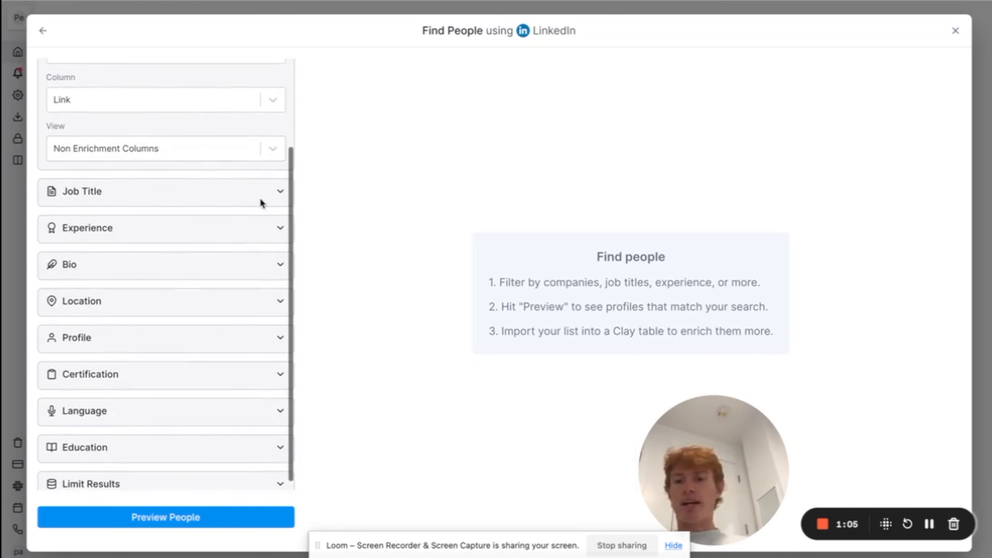
{"action": "left_click", "coordinate": [278, 195]}
{"action": "scroll", "coordinate": [183, 293], "scroll_direction": "down", "scroll_amount": 1}
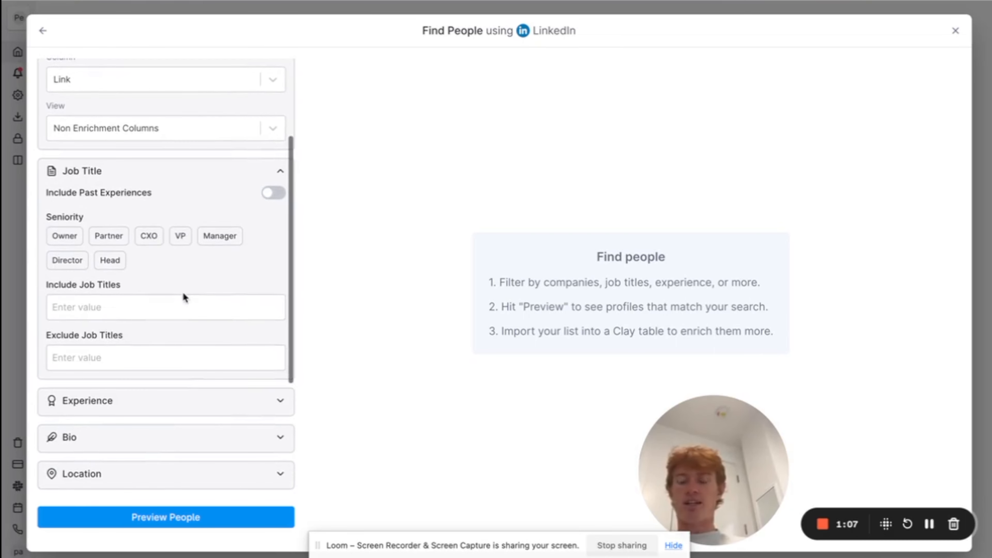
{"action": "left_click", "coordinate": [169, 300]}
{"action": "type", "text": "producer"}
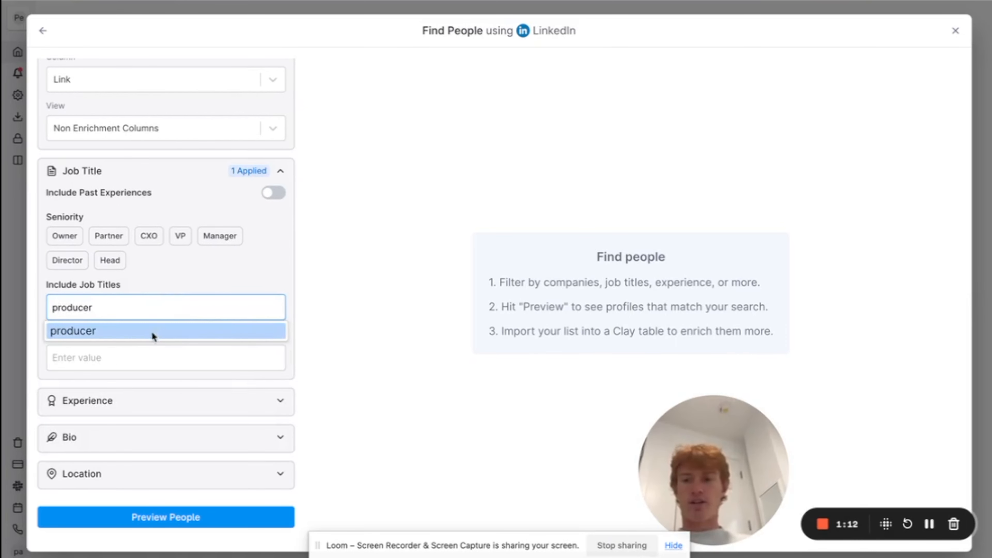
{"action": "left_click", "coordinate": [151, 333]}
{"action": "scroll", "coordinate": [280, 274], "scroll_direction": "down", "scroll_amount": 5}
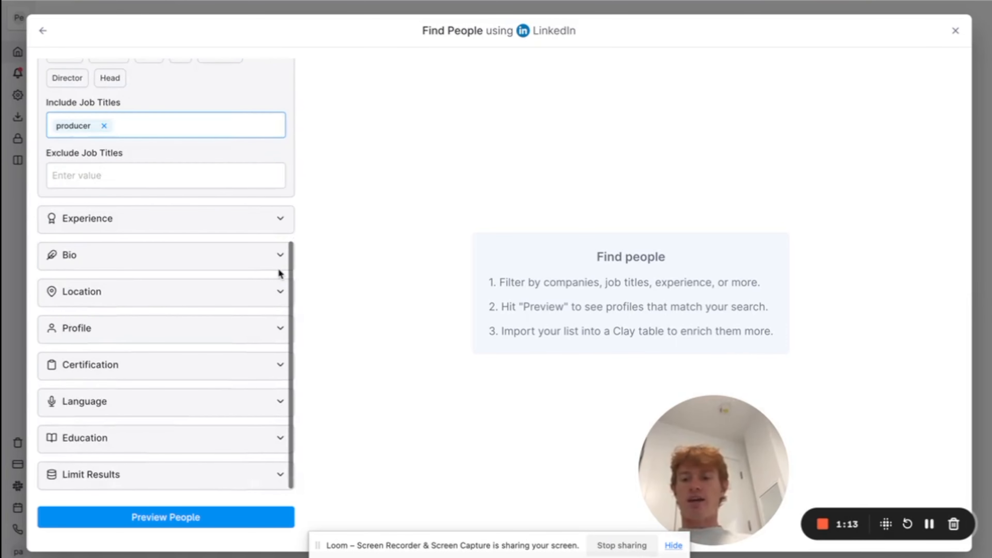
{"action": "scroll", "coordinate": [280, 274], "scroll_direction": "up", "scroll_amount": 8}
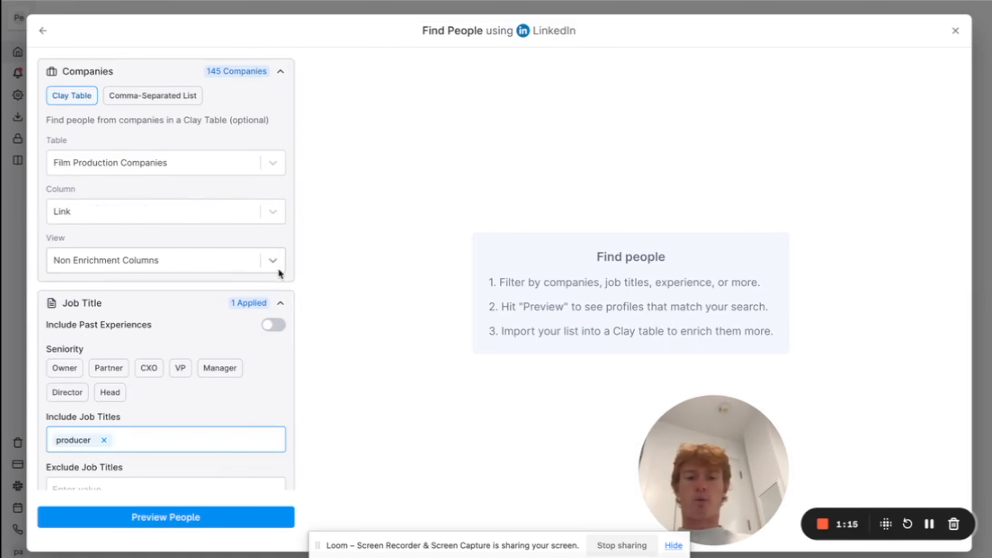
{"action": "left_click", "coordinate": [213, 520]}
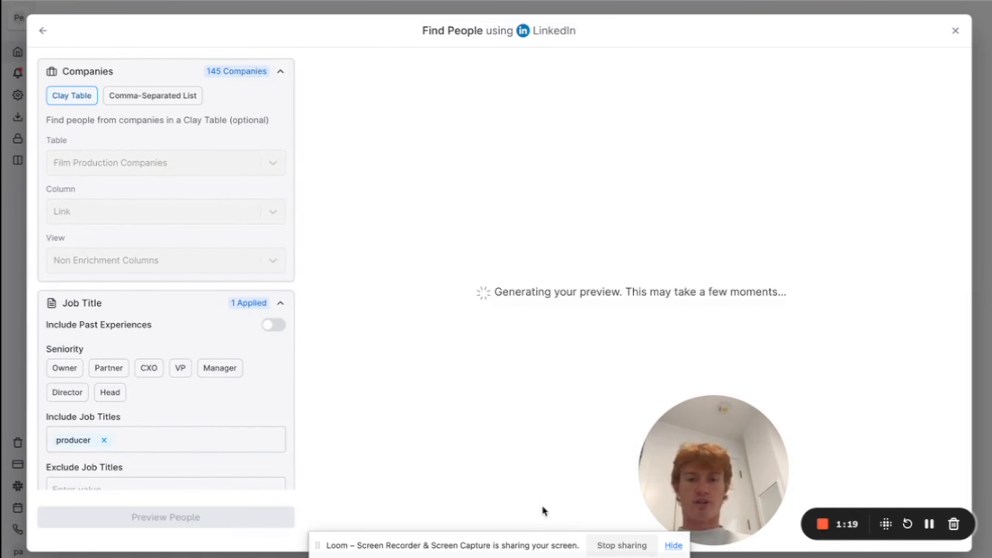
{"action": "left_click_drag", "start_coordinate": [641, 477], "coordinate": [60, 468]}
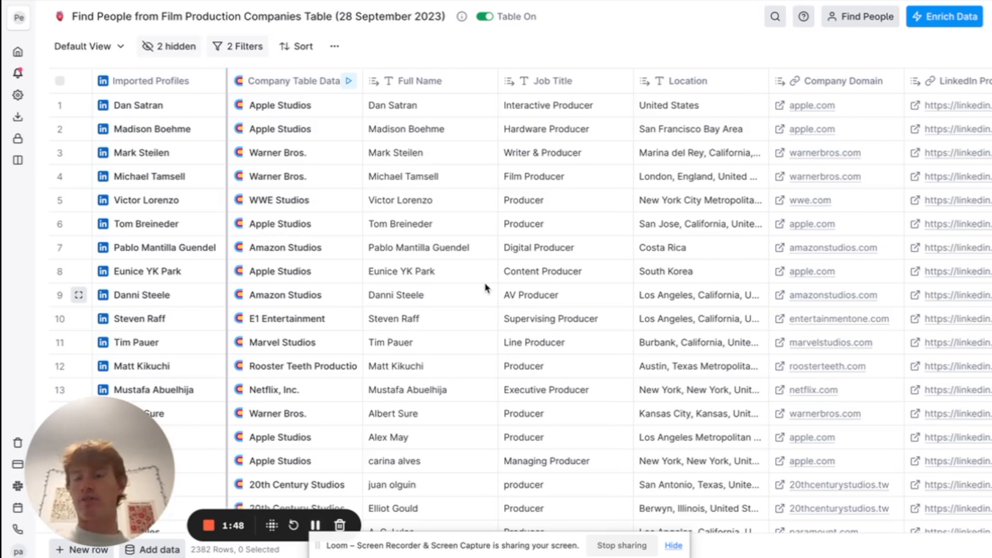
Review the job title filters applied to the imported people table
{"action": "left_click", "coordinate": [238, 46]}
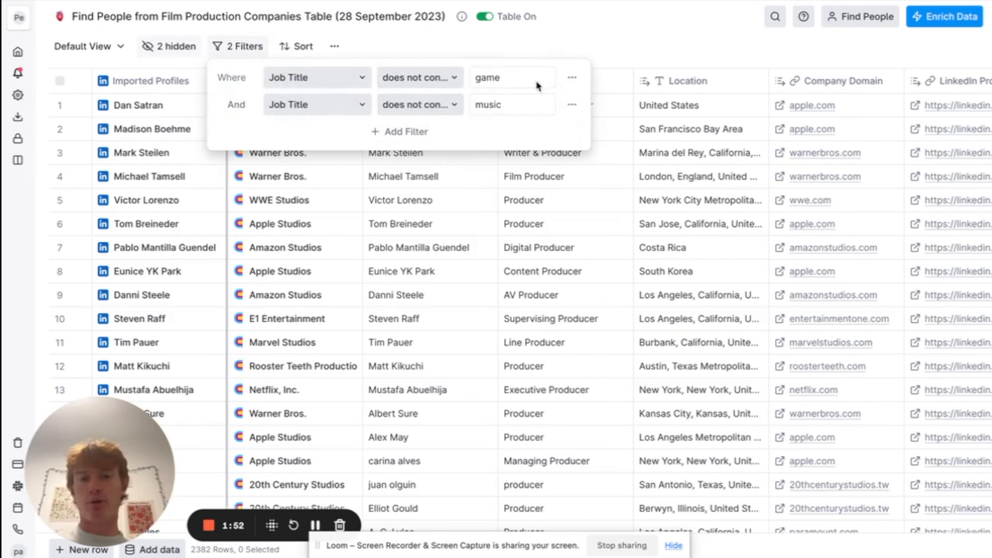
{"action": "left_click", "coordinate": [580, 49]}
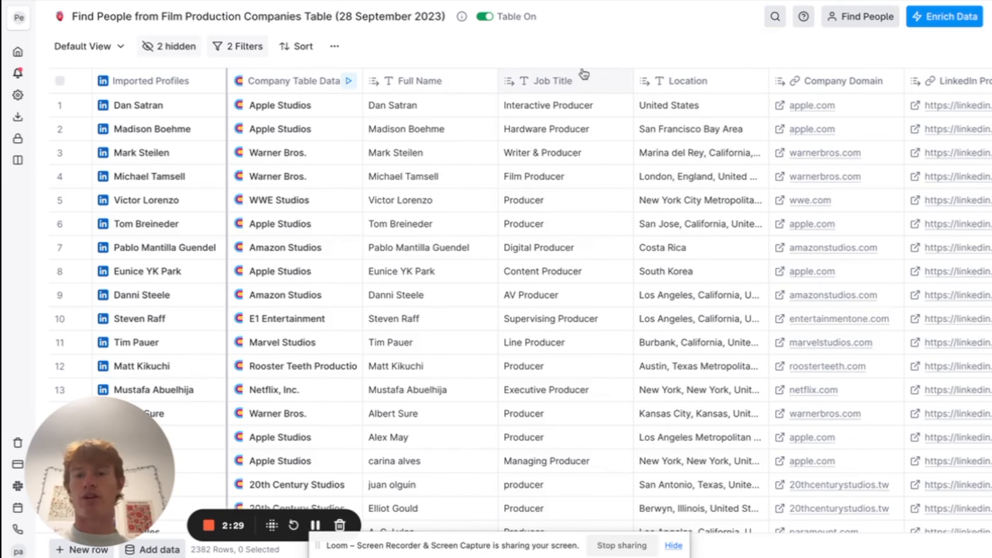
Add an enrichment column after LinkedIn Profile and open the setup of the Work Email waterfall
{"action": "scroll", "coordinate": [584, 74], "scroll_direction": "right", "scroll_amount": 3}
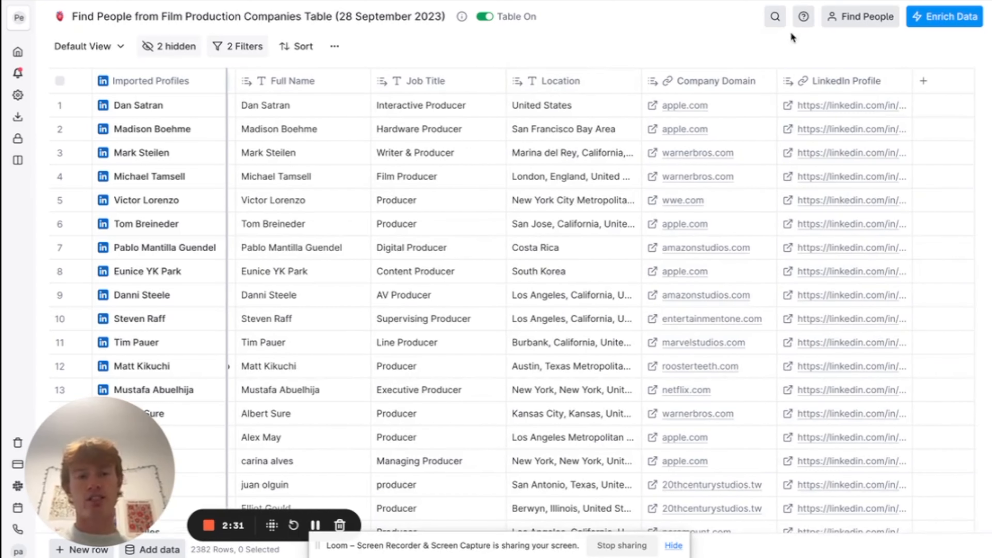
{"action": "left_click", "coordinate": [924, 82]}
{"action": "left_click", "coordinate": [929, 124]}
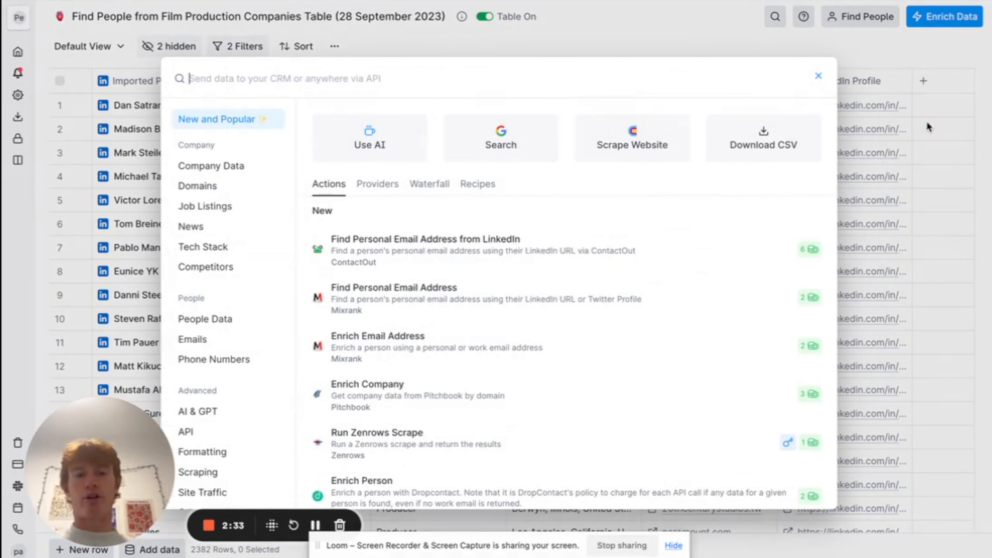
{"action": "left_click", "coordinate": [429, 191]}
{"action": "left_click", "coordinate": [417, 234]}
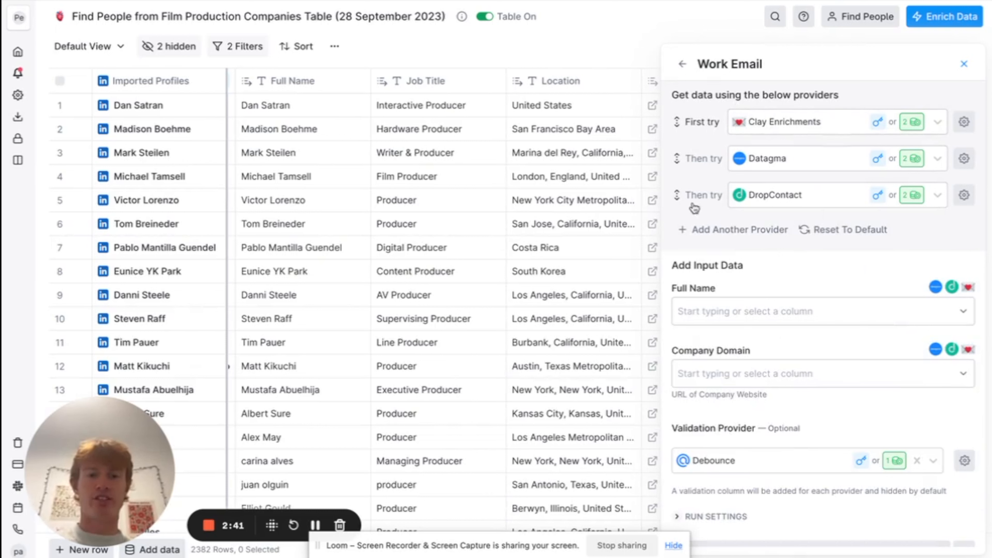
Add Prospeo as another work email provider and move it to first place in the waterfall
{"action": "left_click", "coordinate": [715, 229]}
{"action": "left_click", "coordinate": [808, 234]}
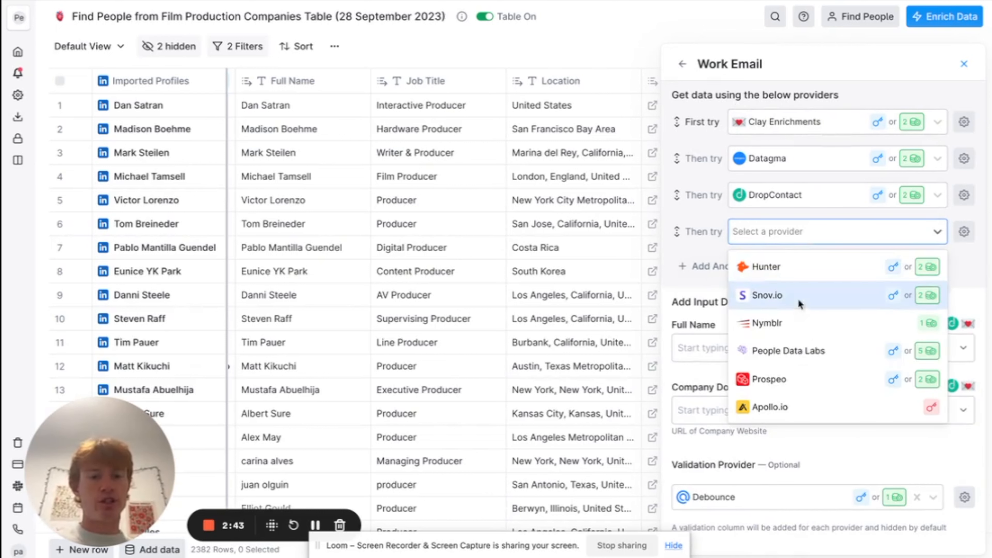
{"action": "left_click", "coordinate": [782, 378]}
{"action": "left_click_drag", "start_coordinate": [677, 231], "coordinate": [679, 126]}
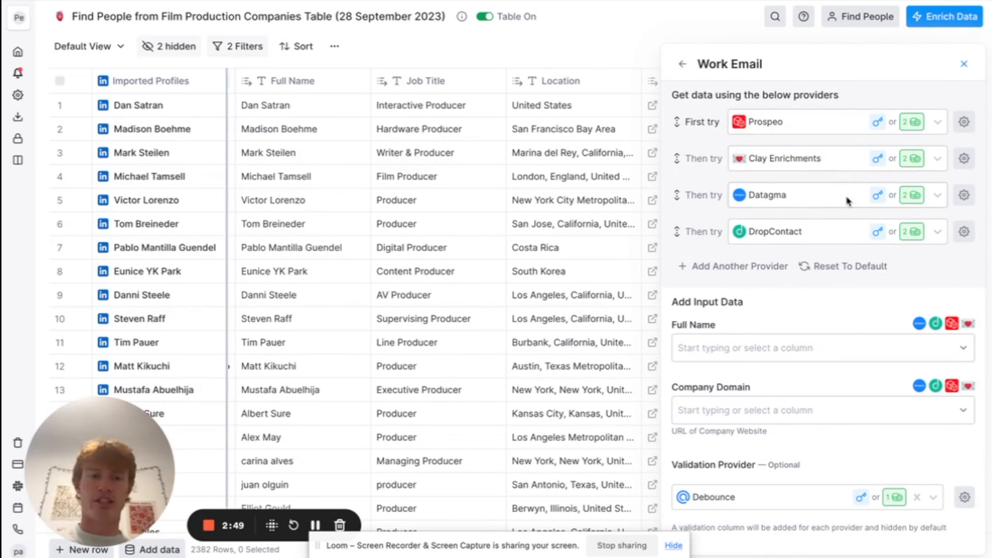
Replace the Datagma provider with Nymblr and the DropContact provider with Hunter
{"action": "left_click", "coordinate": [823, 197]}
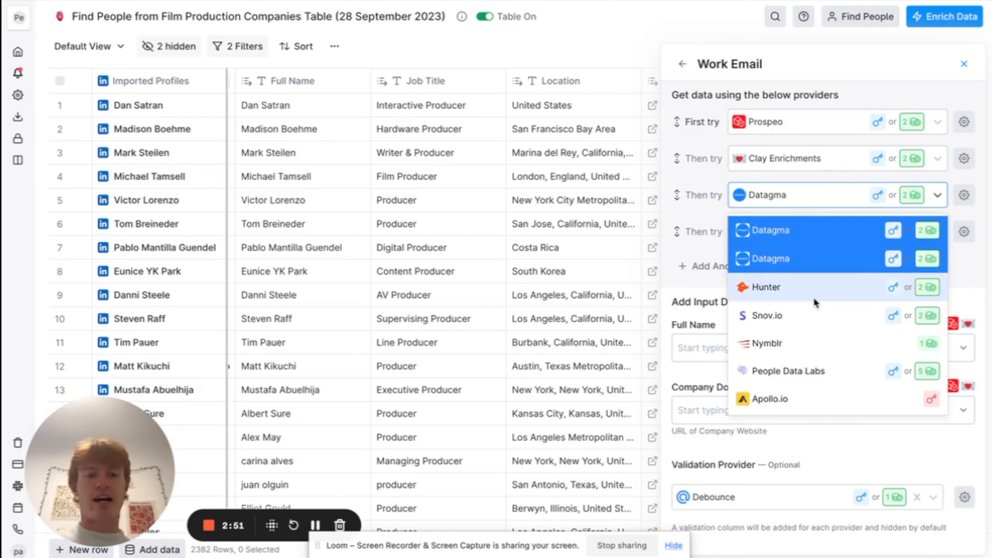
{"action": "left_click", "coordinate": [821, 338]}
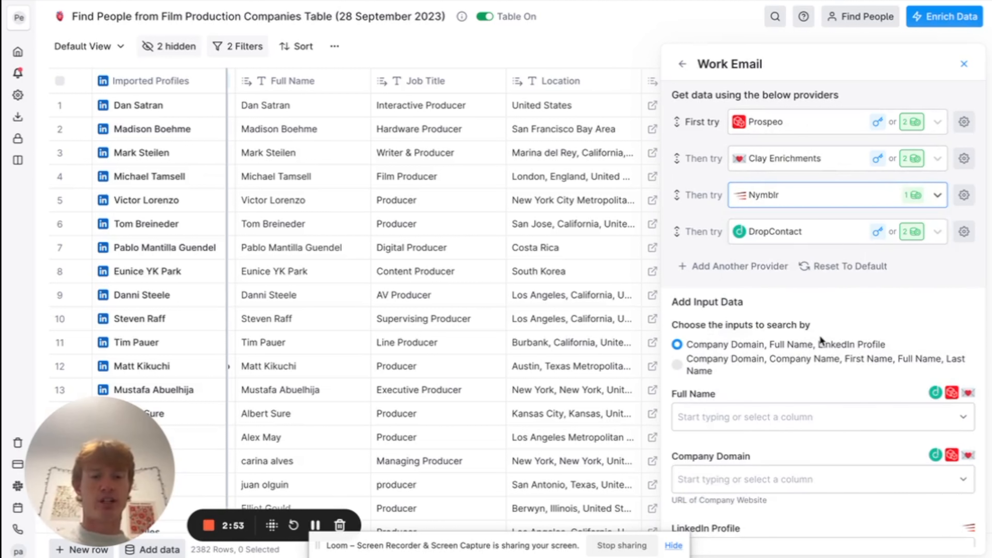
{"action": "left_click", "coordinate": [815, 237]}
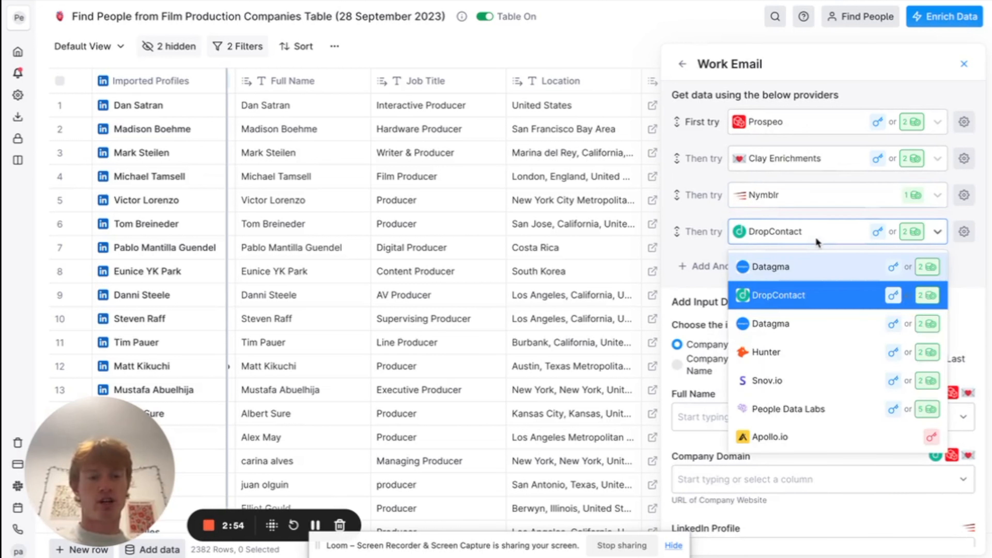
{"action": "left_click", "coordinate": [803, 350]}
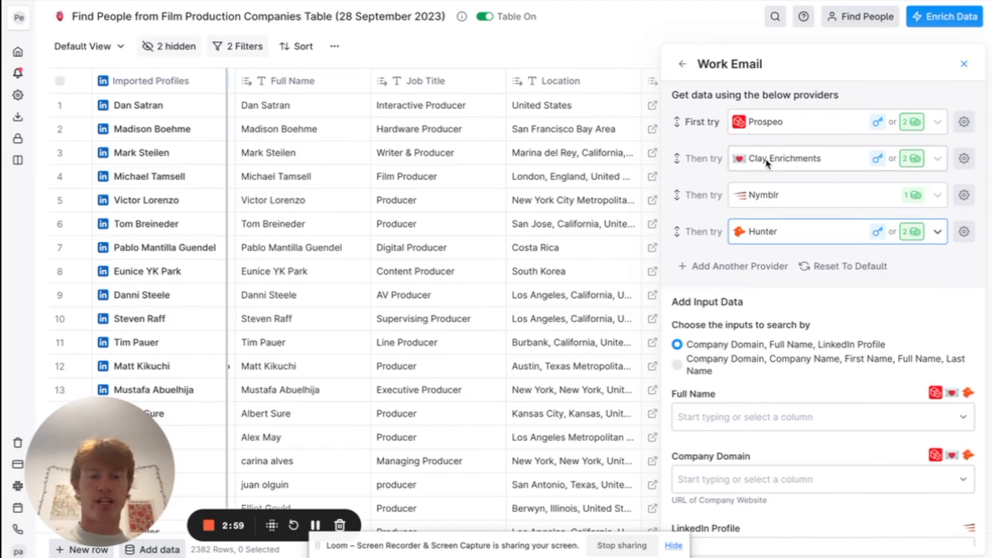
Map the Full Name, Company Domain and LinkedIn Profile inputs to their matching columns, and save and run the waterfall on the first 10 rows
{"action": "left_click", "coordinate": [765, 352]}
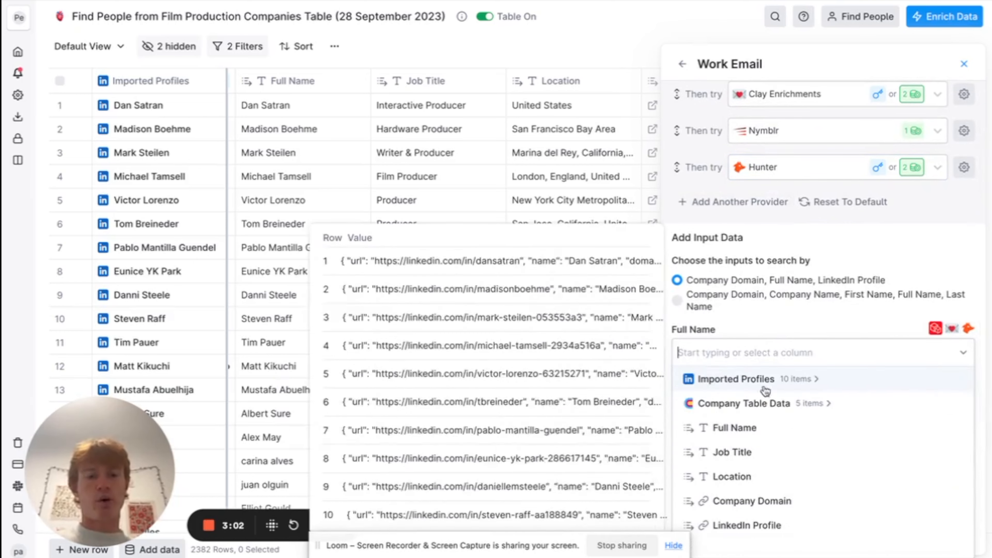
{"action": "left_click", "coordinate": [746, 429]}
{"action": "left_click", "coordinate": [765, 423]}
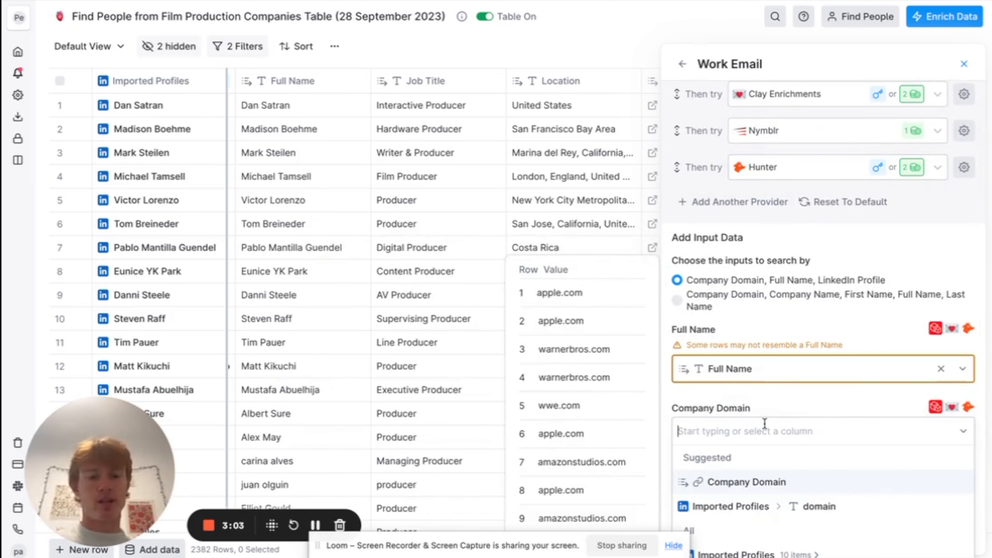
{"action": "left_click", "coordinate": [773, 491]}
{"action": "scroll", "coordinate": [771, 485], "scroll_direction": "down", "scroll_amount": 3}
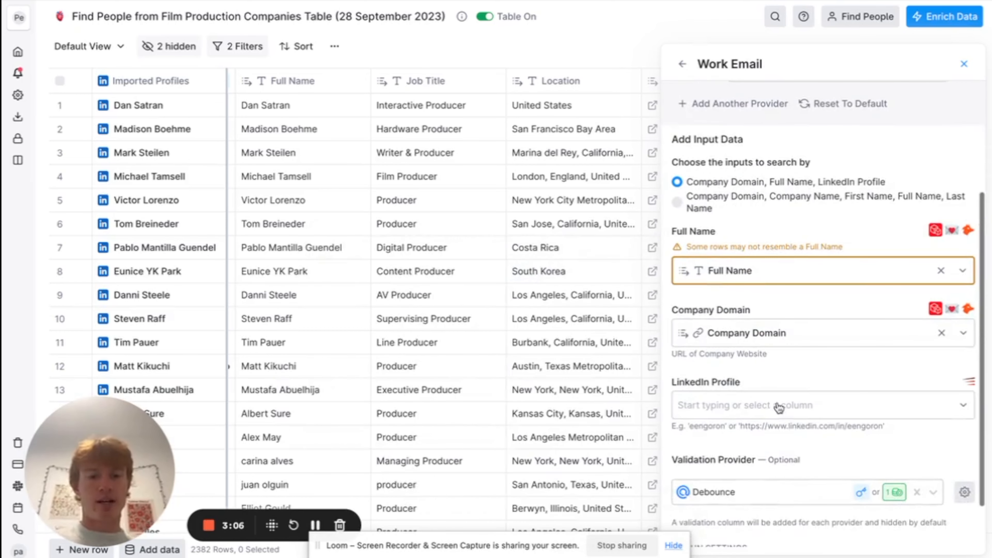
{"action": "left_click", "coordinate": [779, 404]}
{"action": "left_click", "coordinate": [777, 457]}
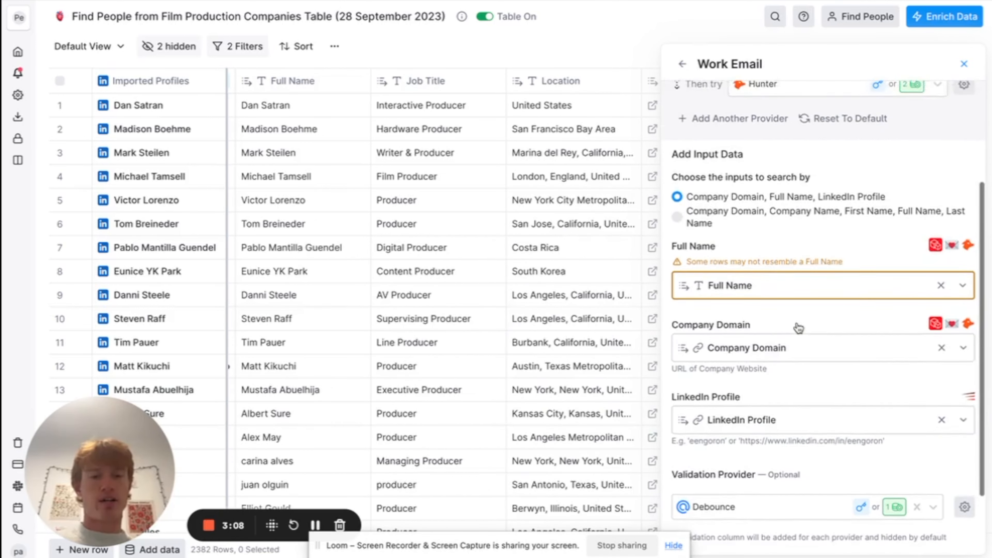
{"action": "scroll", "coordinate": [797, 326], "scroll_direction": "down", "scroll_amount": 2}
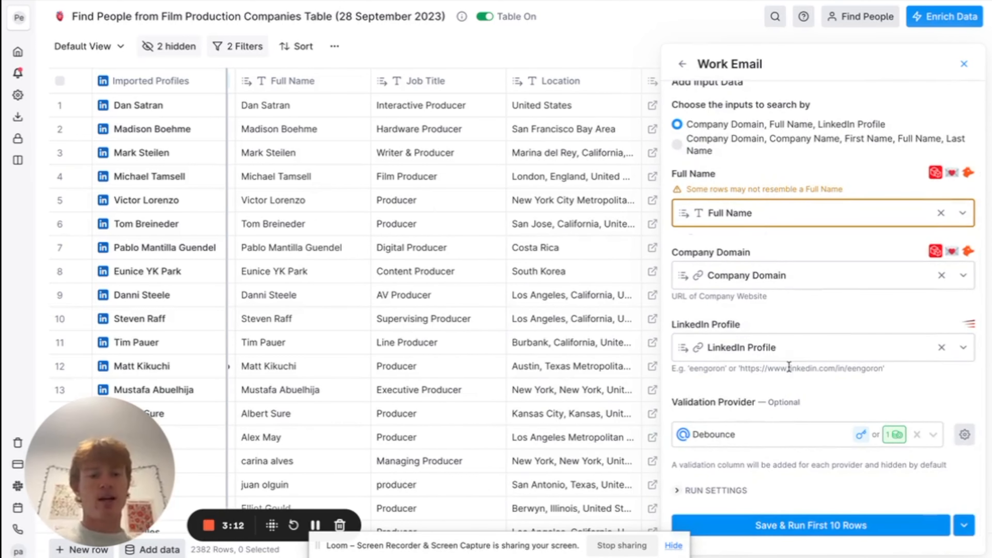
{"action": "left_click", "coordinate": [773, 525]}
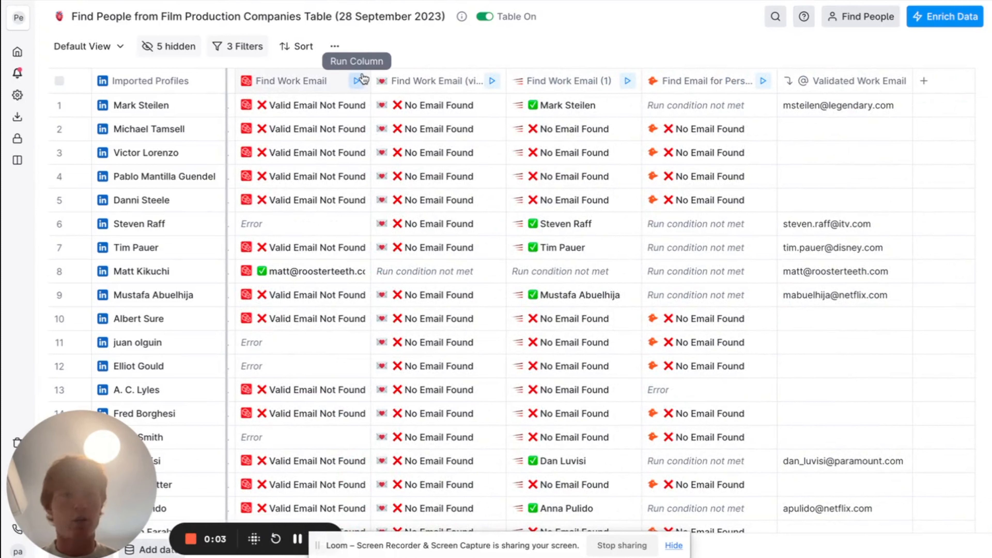
Add a fourth filter to the table that keeps only rows where Validated Work Email is not empty
{"action": "left_click", "coordinate": [241, 48]}
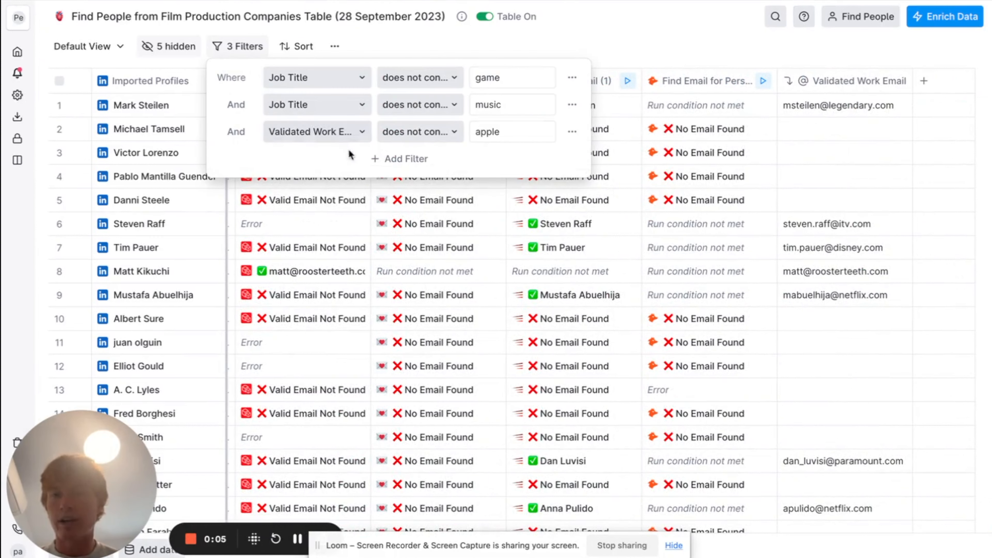
{"action": "left_click", "coordinate": [374, 159]}
{"action": "left_click", "coordinate": [353, 159]}
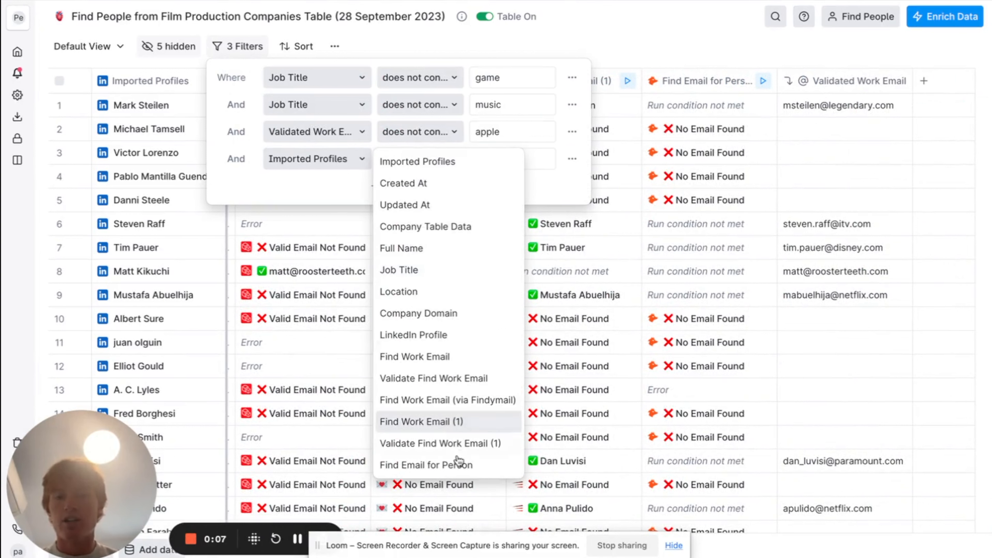
{"action": "scroll", "coordinate": [459, 461], "scroll_direction": "down", "scroll_amount": 2}
{"action": "left_click", "coordinate": [430, 402]}
{"action": "left_click", "coordinate": [432, 156]}
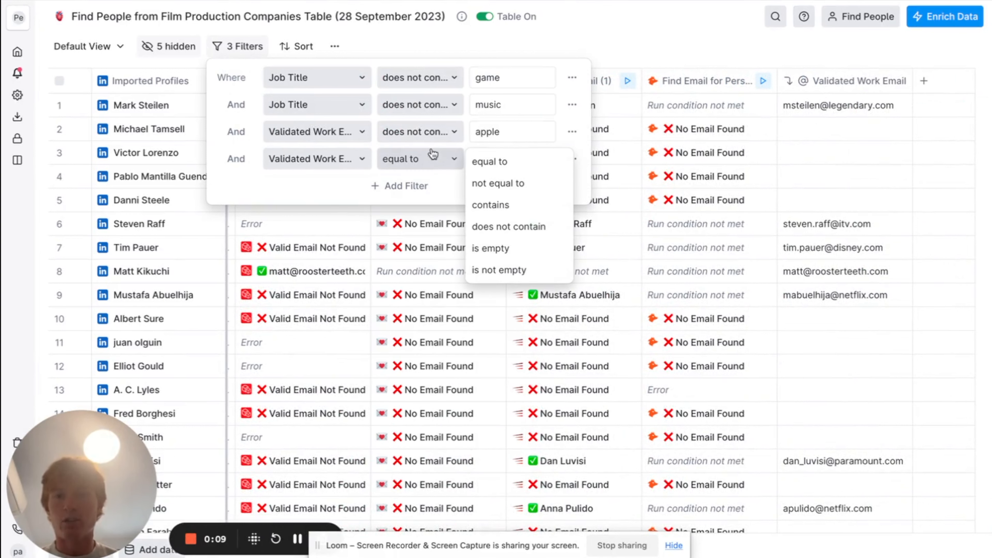
{"action": "left_click", "coordinate": [507, 270]}
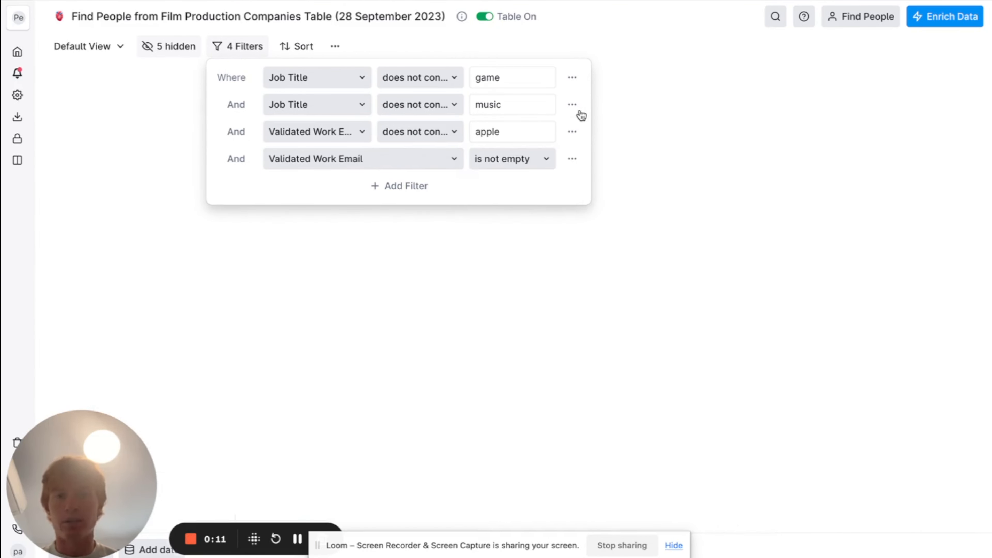
{"action": "left_click", "coordinate": [636, 31]}
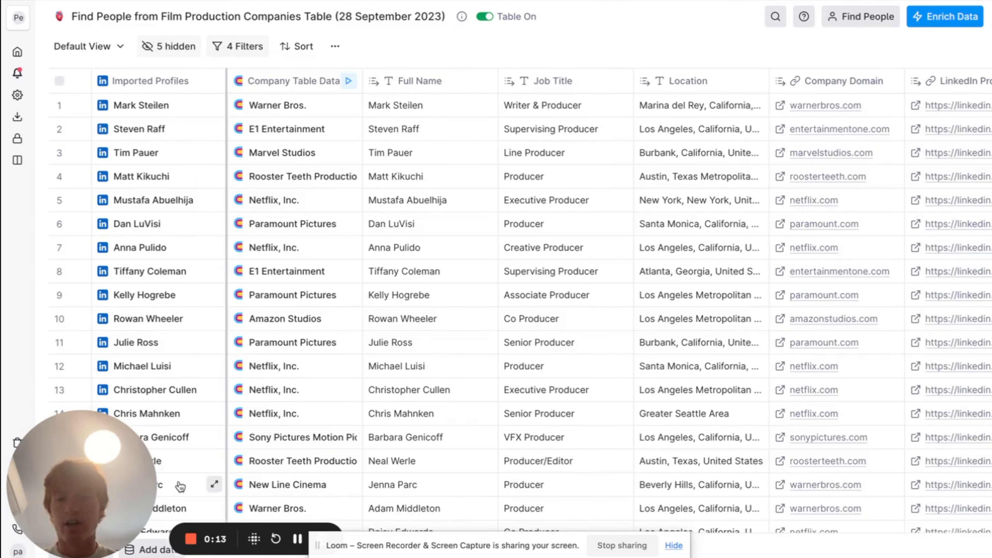
{"action": "left_click_drag", "start_coordinate": [106, 484], "coordinate": [196, 482]}
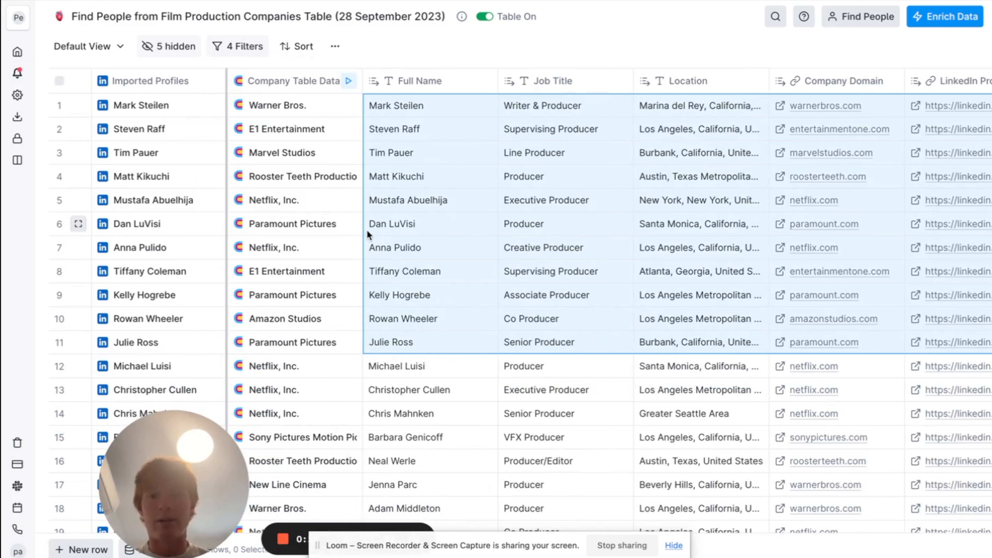
{"action": "left_click", "coordinate": [336, 225]}
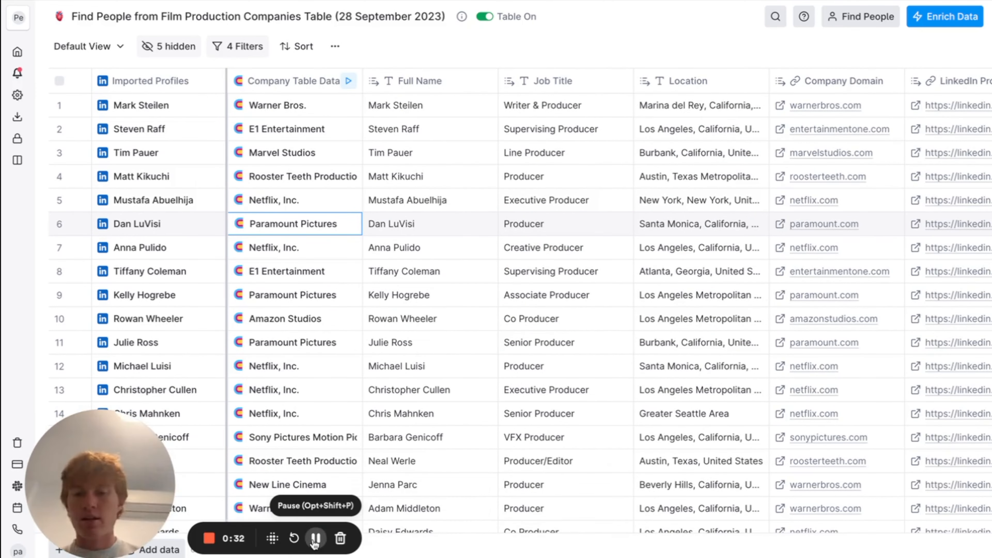
{"action": "left_click", "coordinate": [315, 538]}
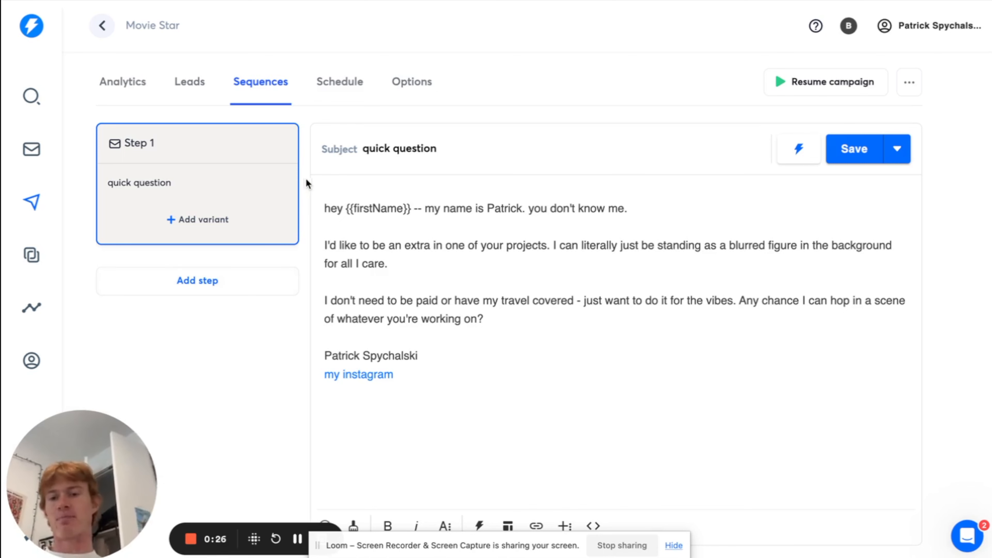
In Instantly, review the Movie Star campaign's email text and its list of leads, and return to the email sequence
{"action": "scroll", "coordinate": [336, 198], "scroll_direction": "down", "scroll_amount": 1}
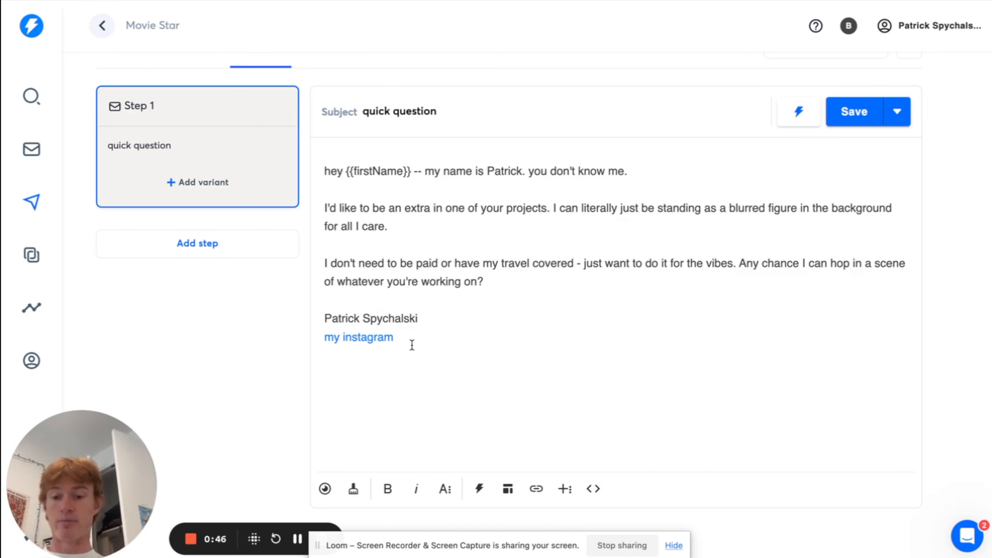
{"action": "scroll", "coordinate": [271, 502], "scroll_direction": "up", "scroll_amount": 1}
{"action": "left_click", "coordinate": [184, 89]}
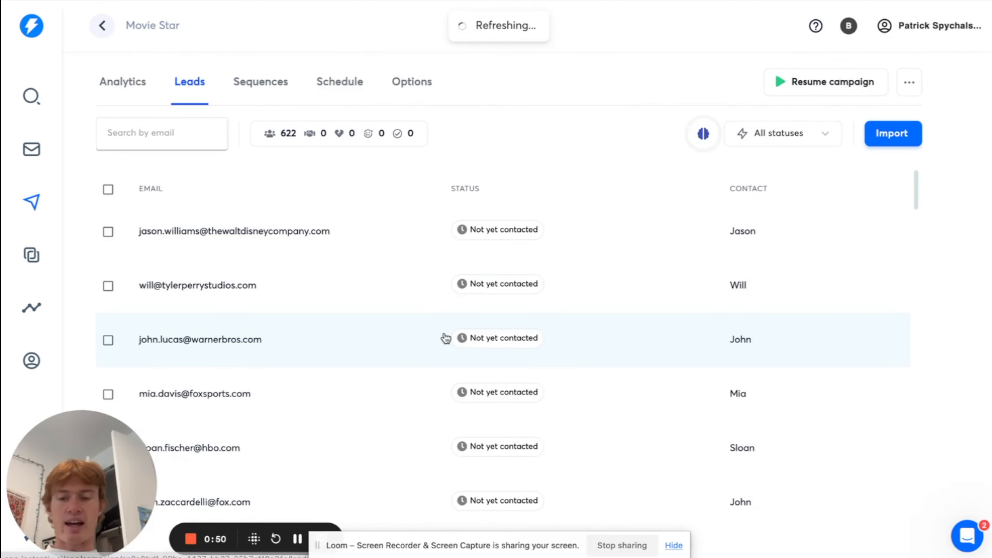
{"action": "scroll", "coordinate": [446, 338], "scroll_direction": "down", "scroll_amount": 20}
{"action": "scroll", "coordinate": [445, 339], "scroll_direction": "up", "scroll_amount": 15}
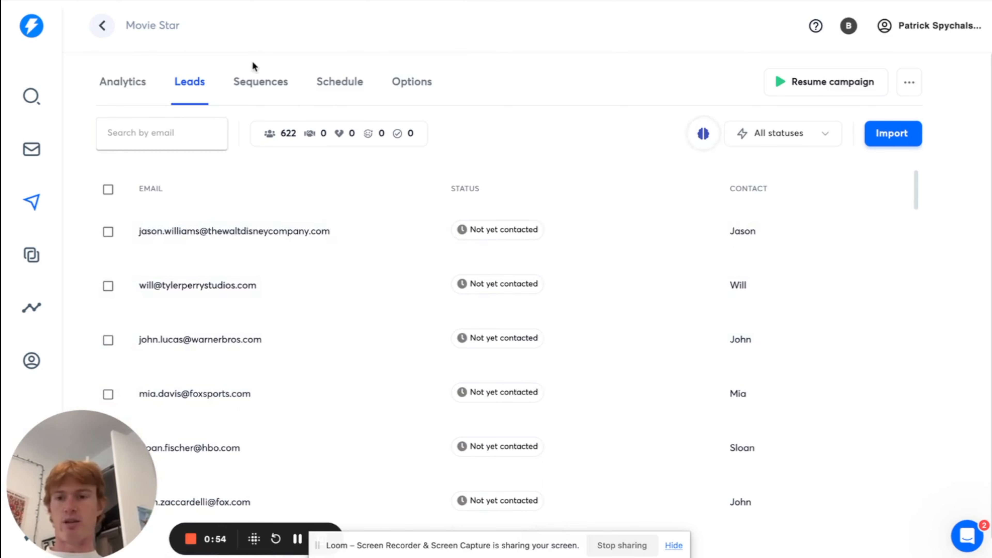
{"action": "left_click", "coordinate": [259, 88]}
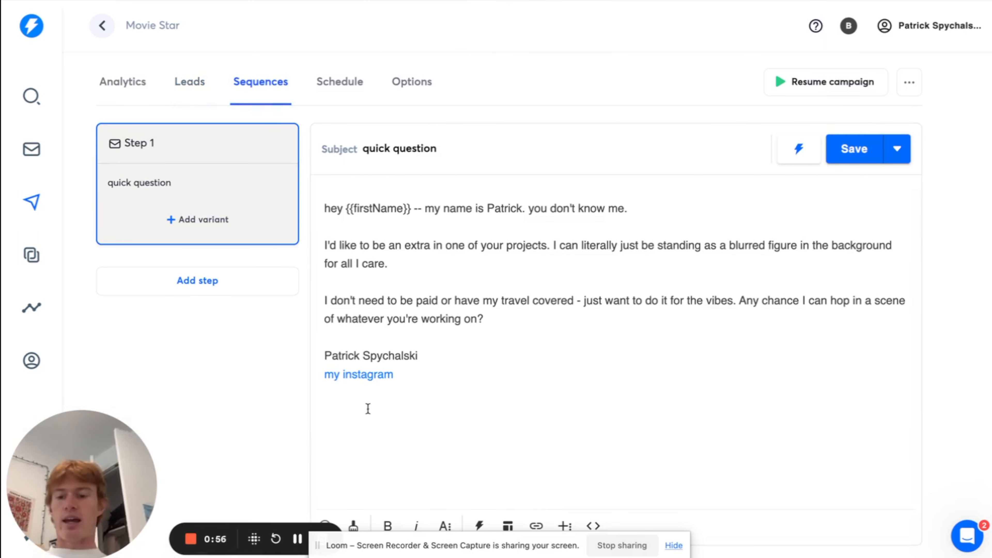